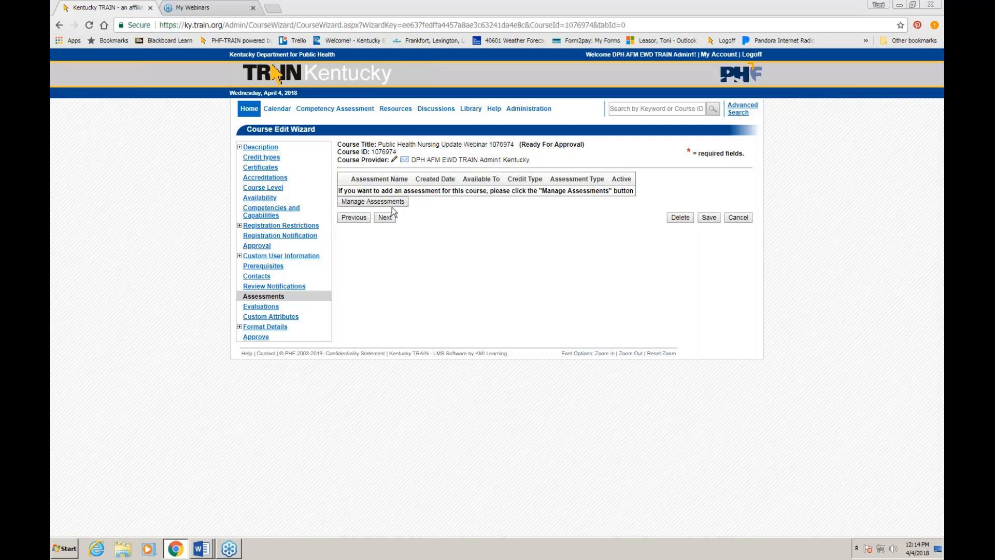
Step: Add a new assessment to the course, naming it with the copied course title "Public Health Nursing Update Webinar 1076974"
drag(516, 145, 377, 146)
key(ctrl+c)
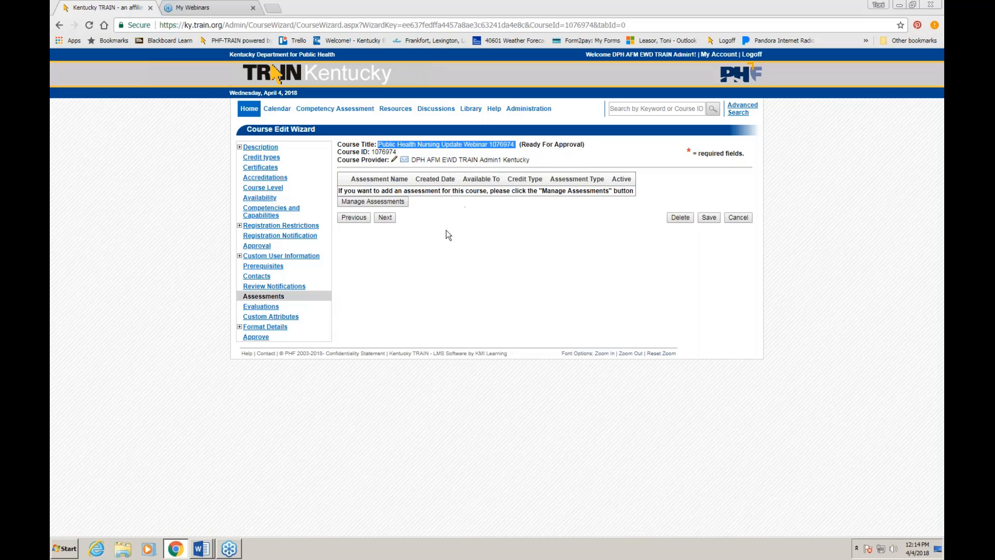
click(431, 230)
click(397, 203)
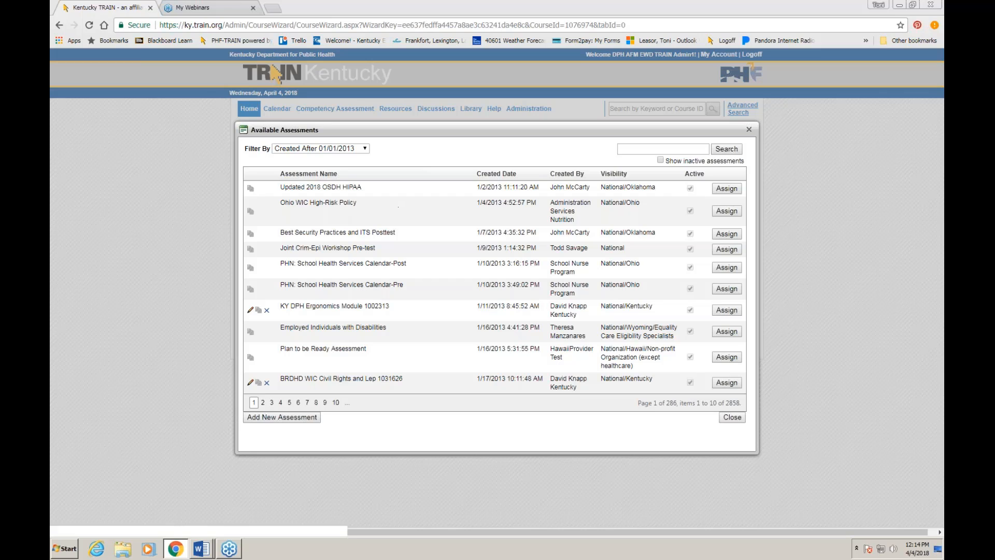
click(280, 418)
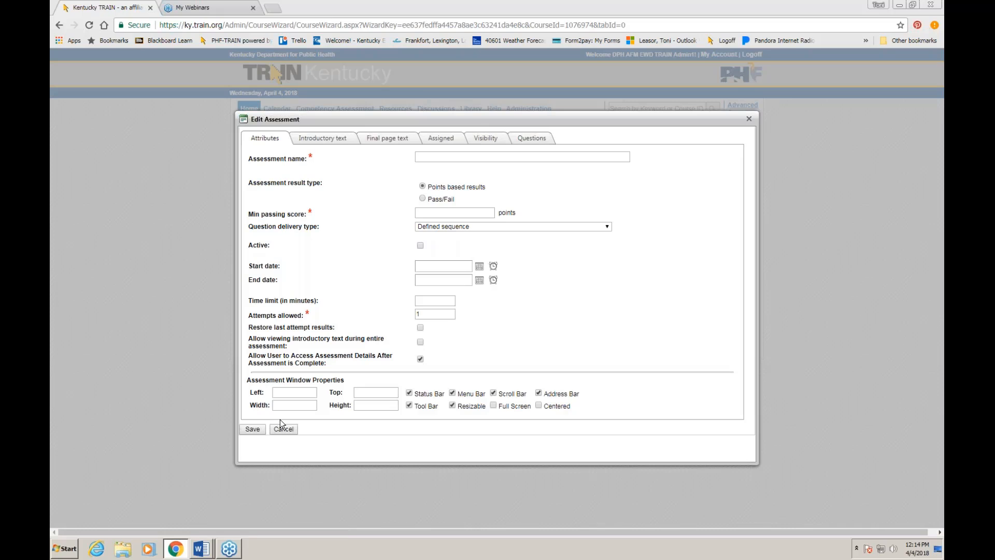
click(463, 160)
key(ctrl+v)
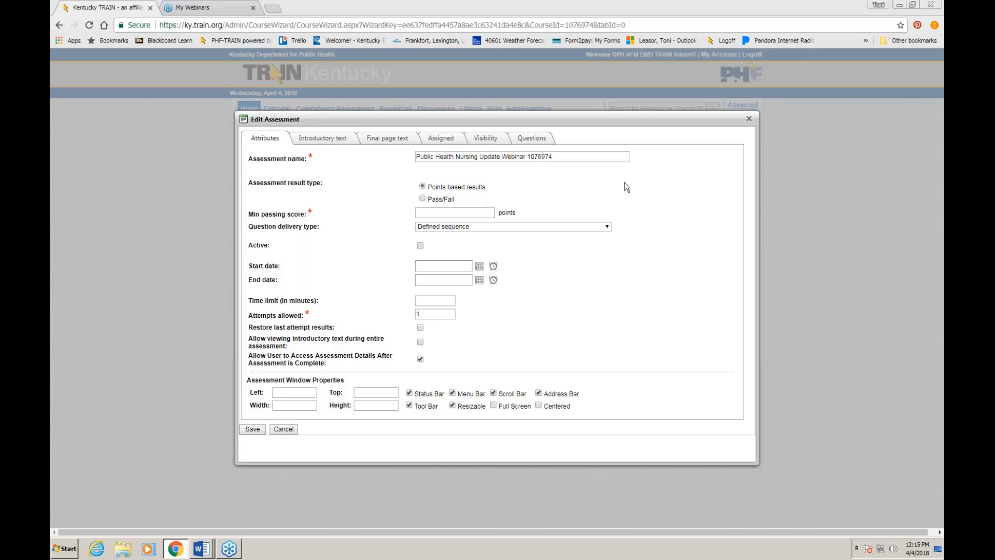
Step: Set the assessment's minimum passing score to 70 points and its question delivery type to Random order
click(457, 212)
text(70)
click(557, 199)
click(482, 227)
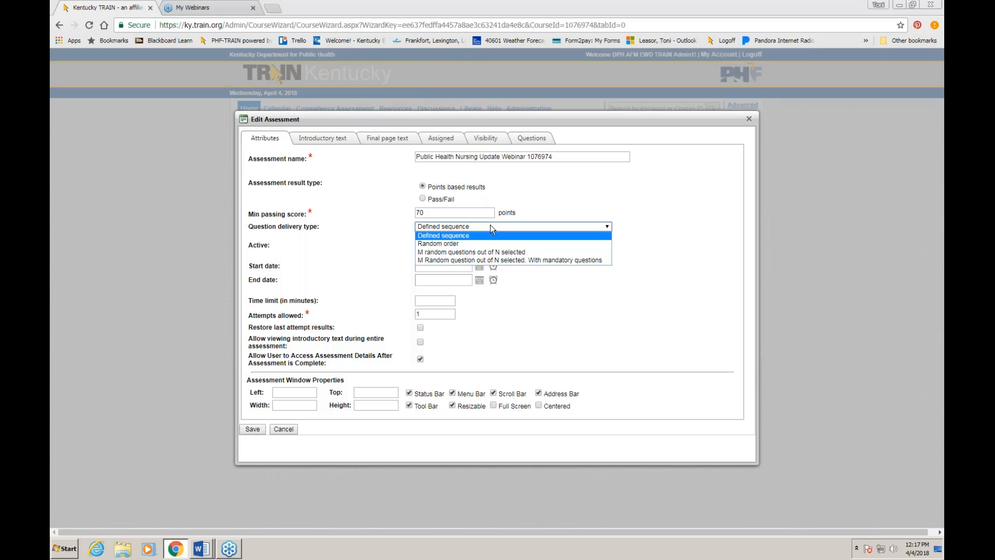
click(548, 232)
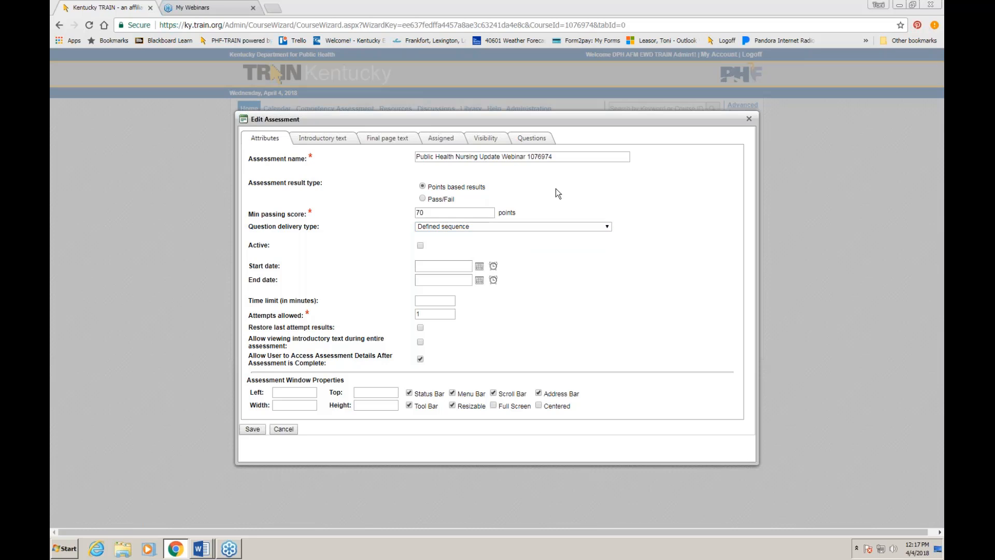
click(549, 232)
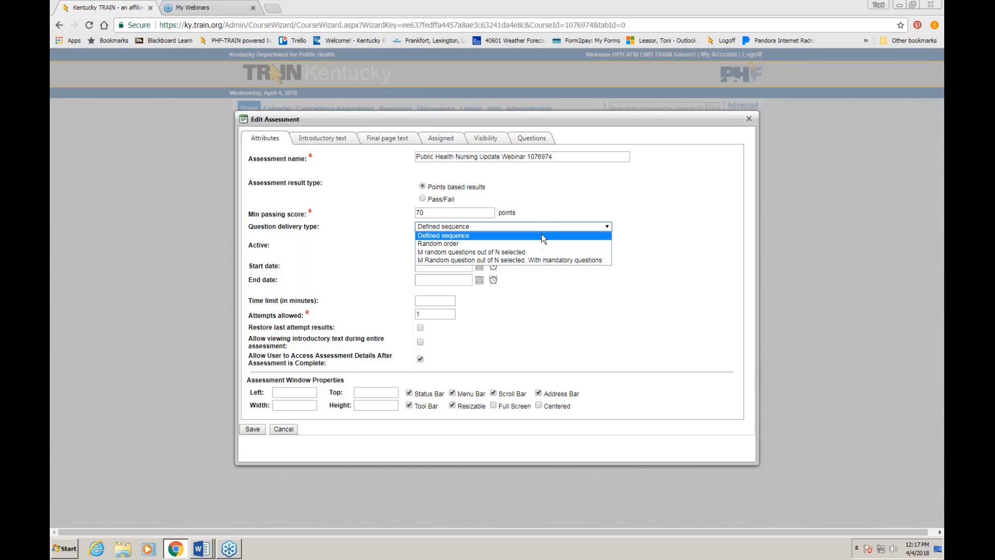
click(541, 242)
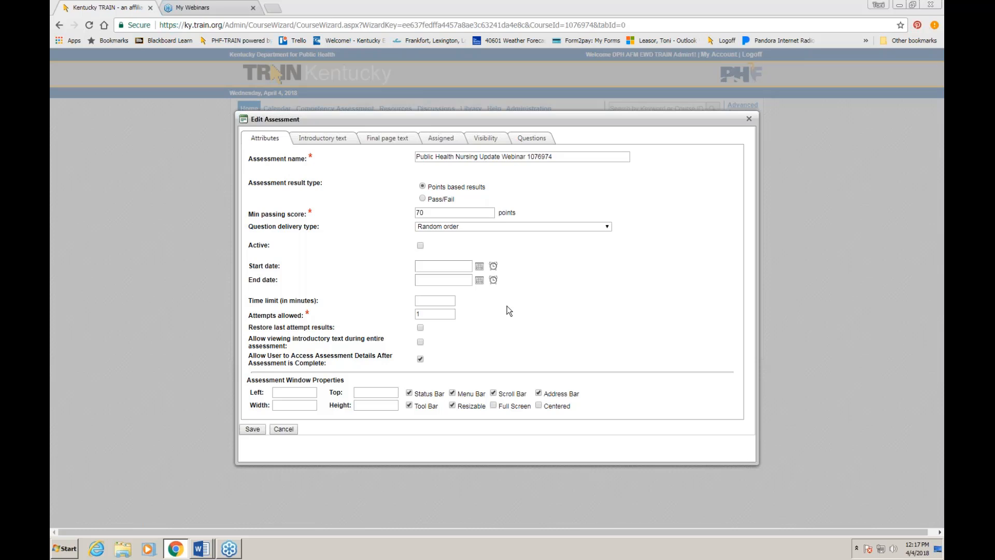
Step: Allow 3 attempts on the assessment and enable the Full Screen and Centered options for its window
click(422, 313)
key(BackSpace)
text(3)
click(511, 316)
click(493, 405)
click(539, 405)
Step: Review the assessment's introductory and final page texts, and make the assessment visible to the Kentucky group
click(336, 141)
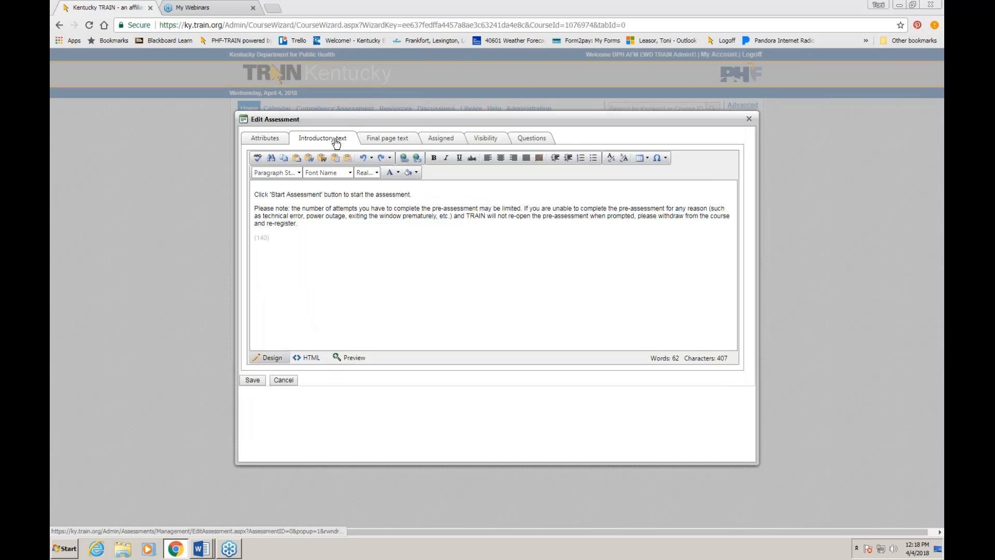
click(362, 296)
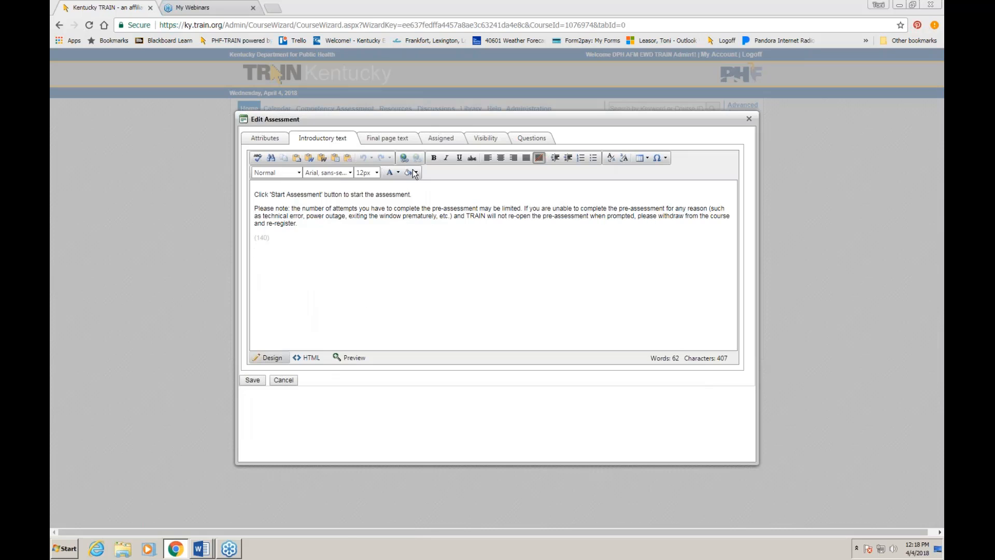
click(398, 140)
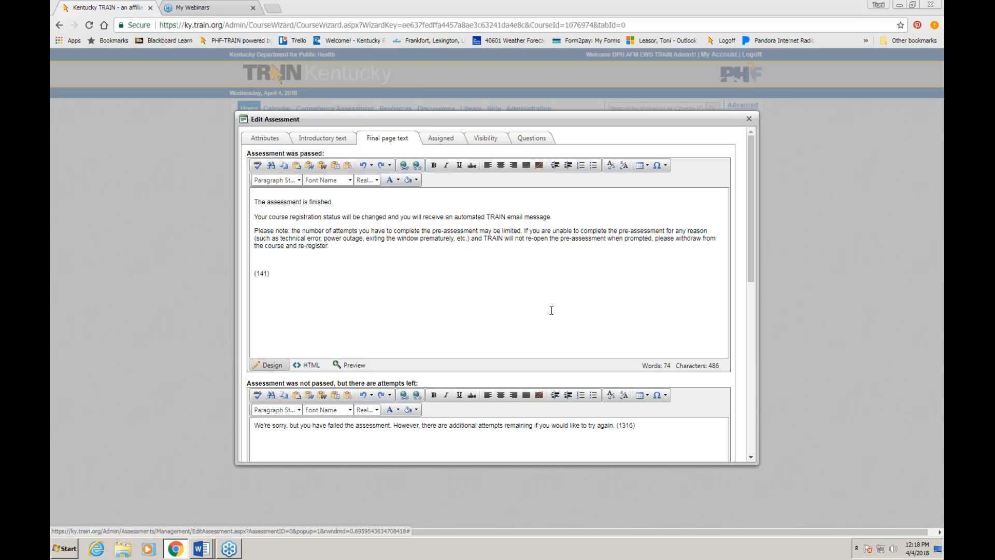
click(515, 308)
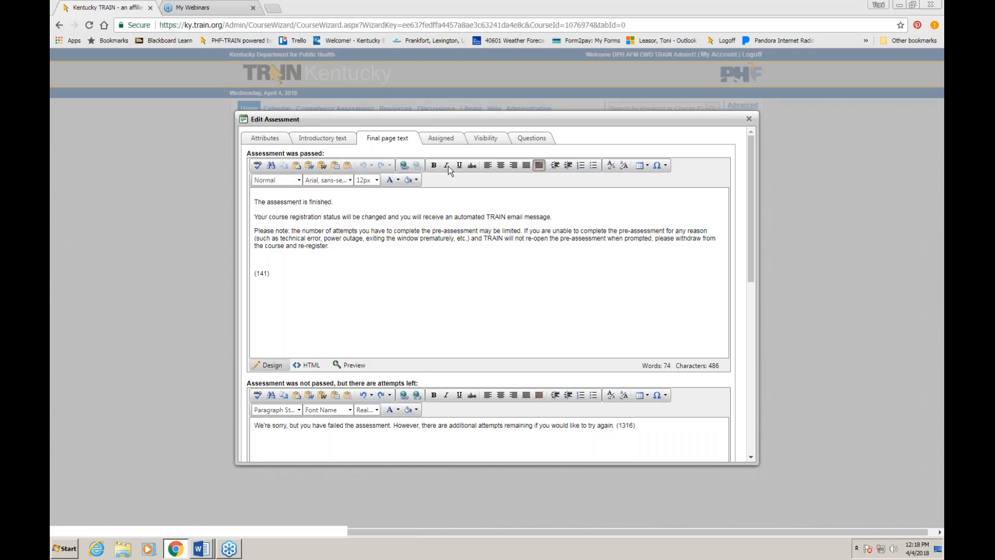
click(445, 138)
click(485, 139)
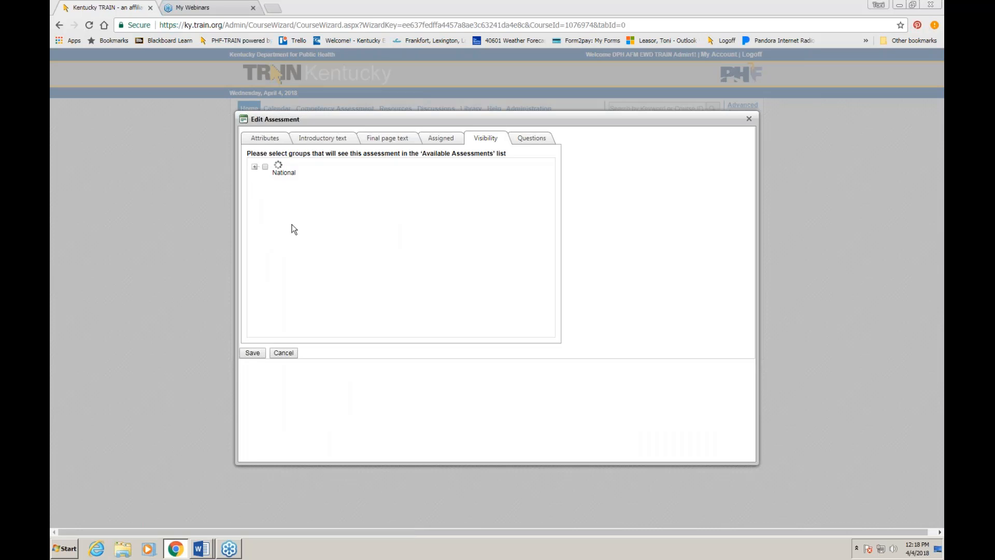
scroll(313, 245, down, 4)
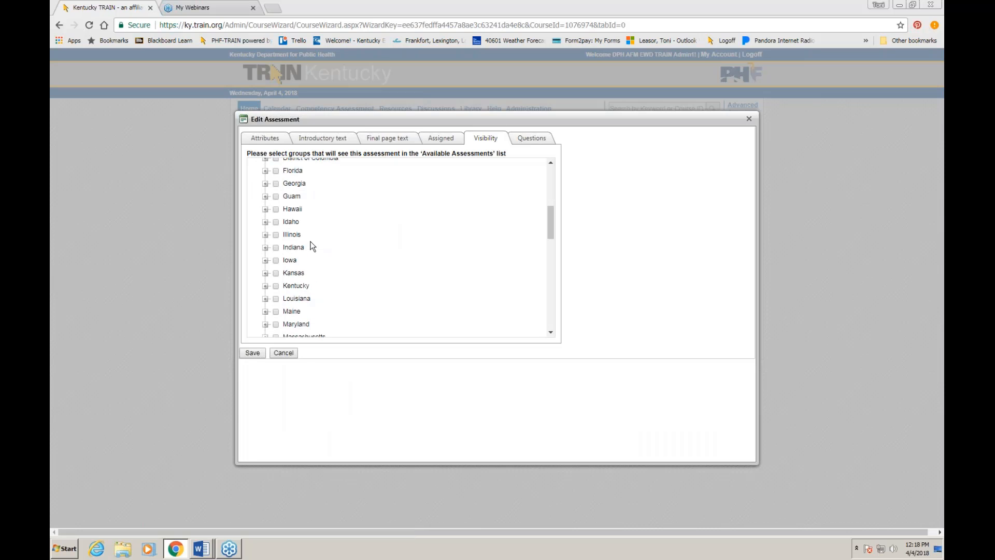
click(275, 285)
Step: Add an active true/false question worth 25 points reading "TRAIN is a LMS?" with True as the correct answer
click(539, 138)
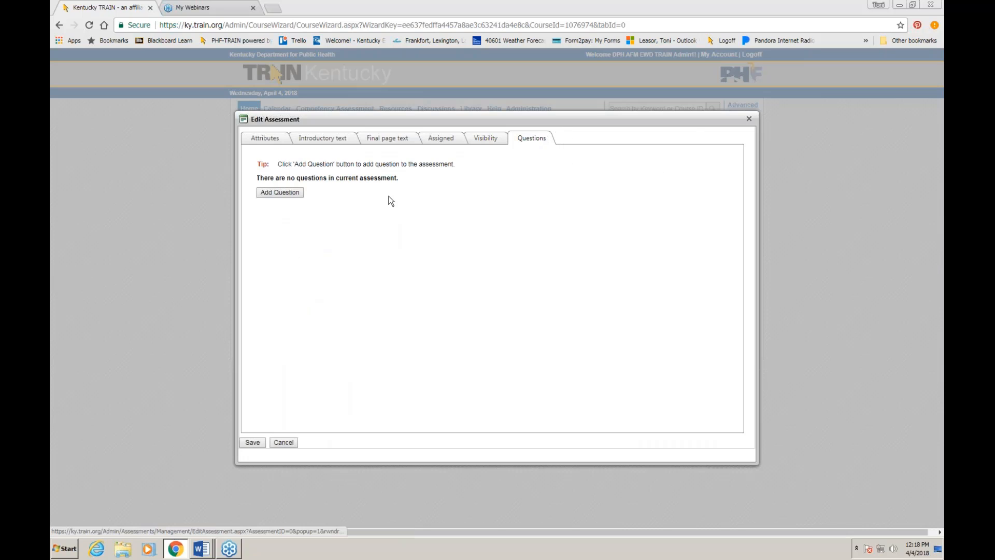
click(288, 196)
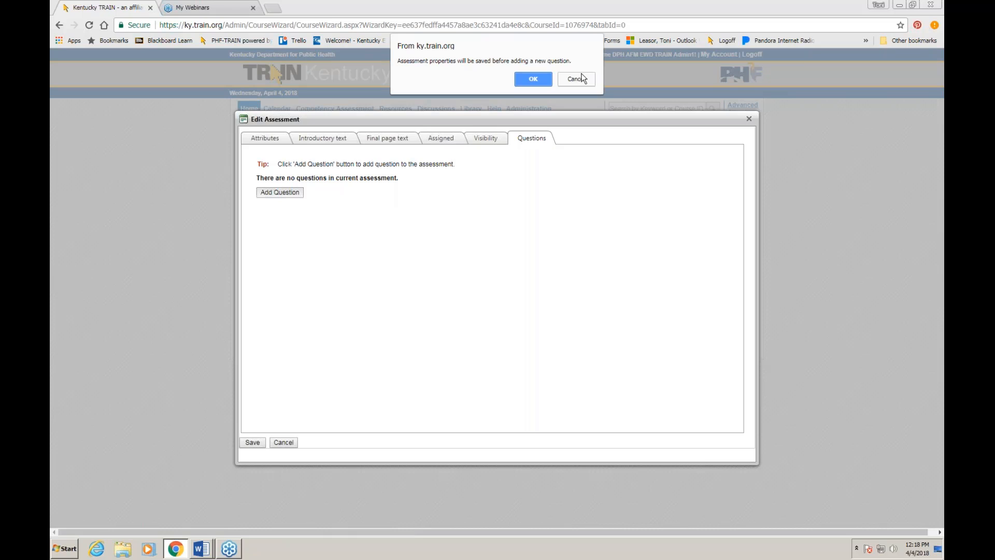
click(547, 79)
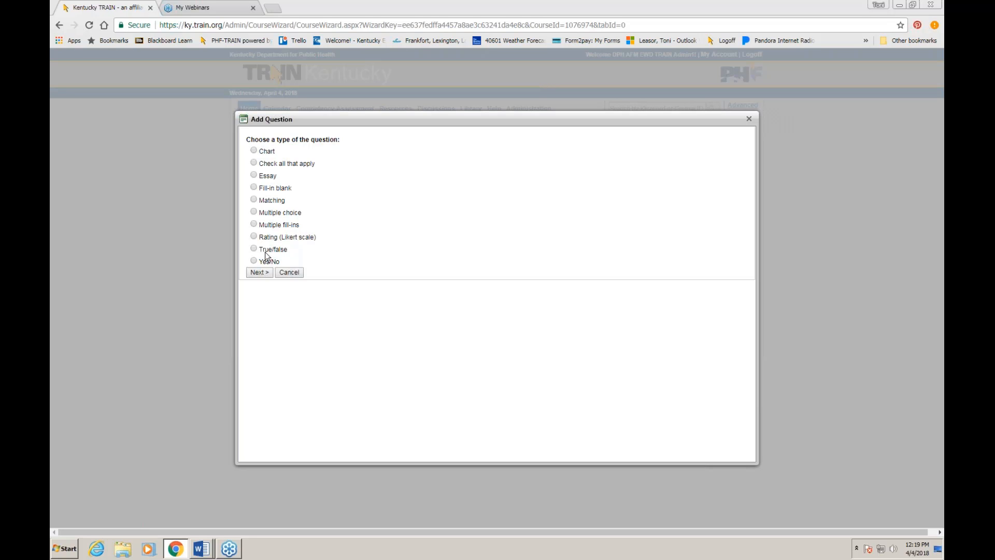
click(258, 273)
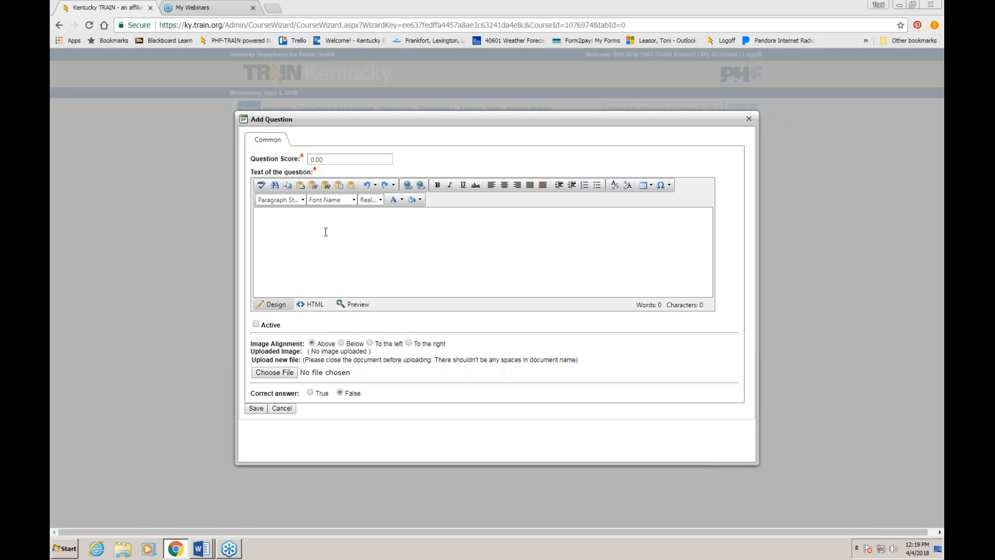
click(313, 159)
text(25)
click(353, 232)
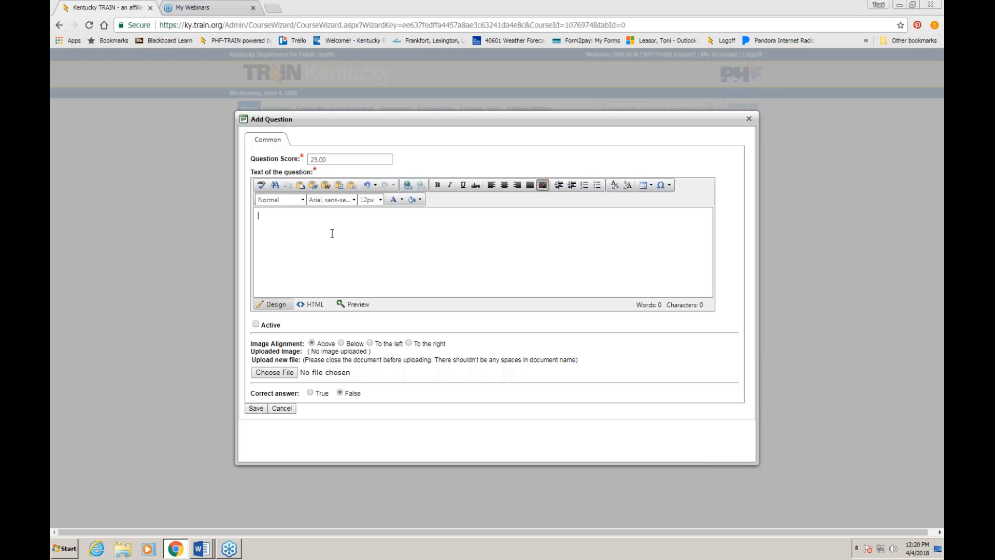
text(TRAIN is a LMS?)
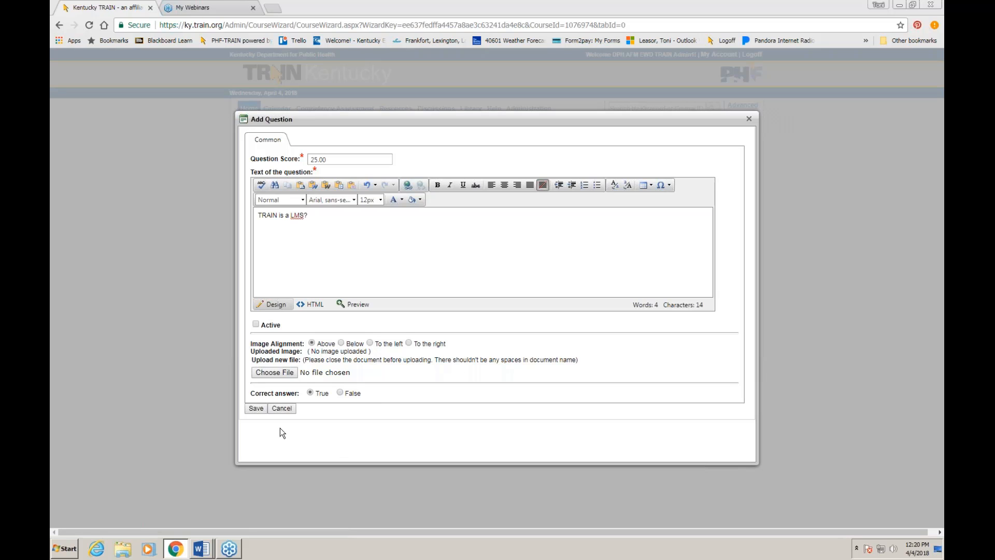
click(254, 409)
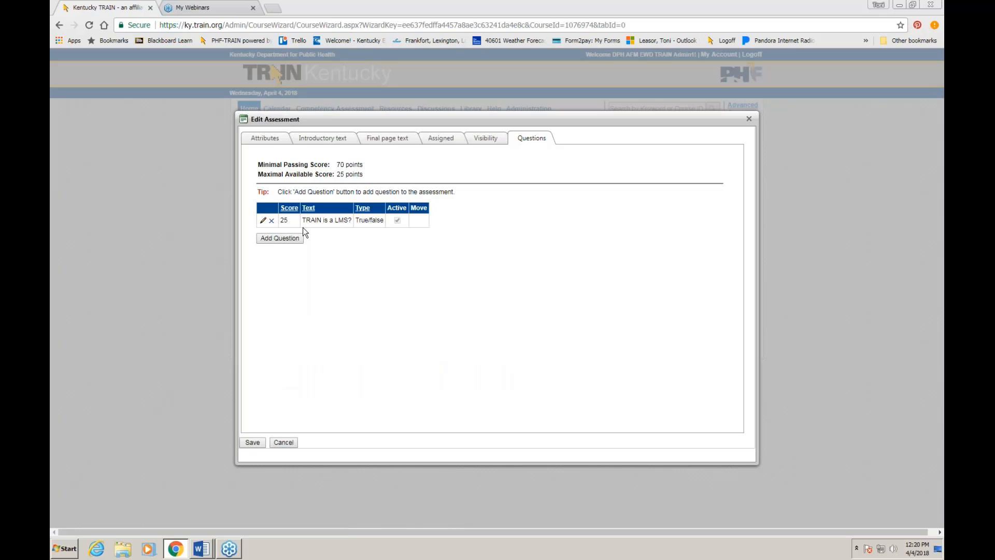
Step: Create a multiple choice question worth 25 points with the text "What does the T in TRAIN stand for?"
click(288, 238)
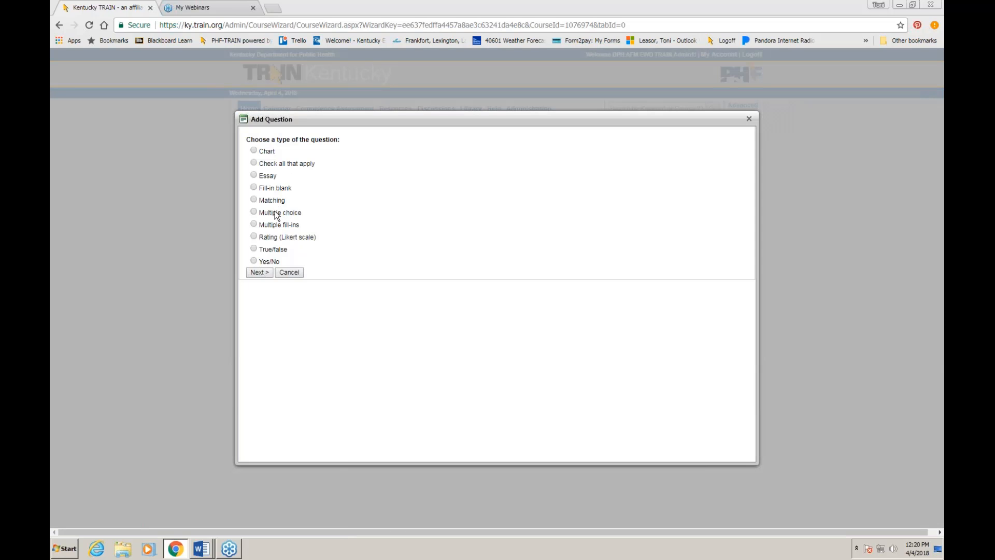
click(277, 213)
click(266, 273)
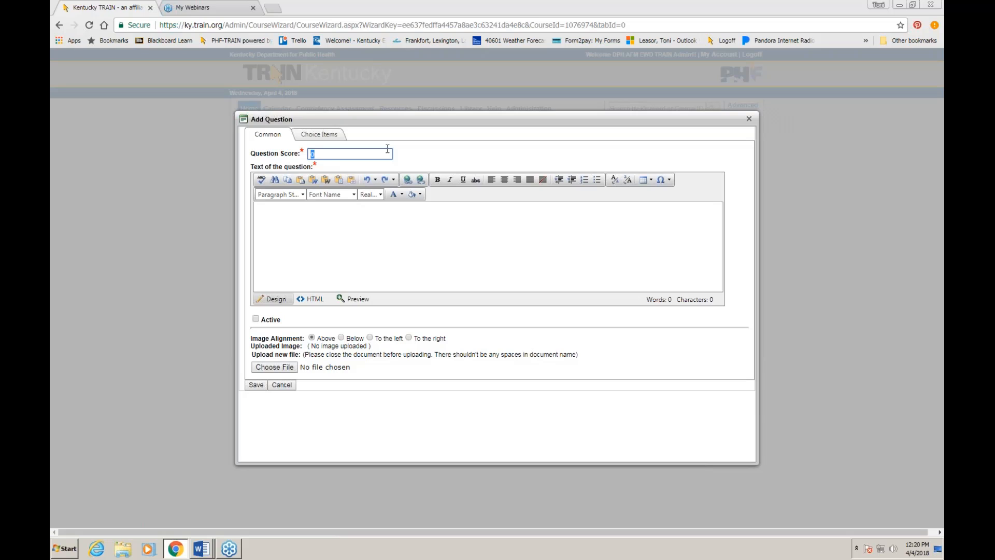
text(25)
click(403, 159)
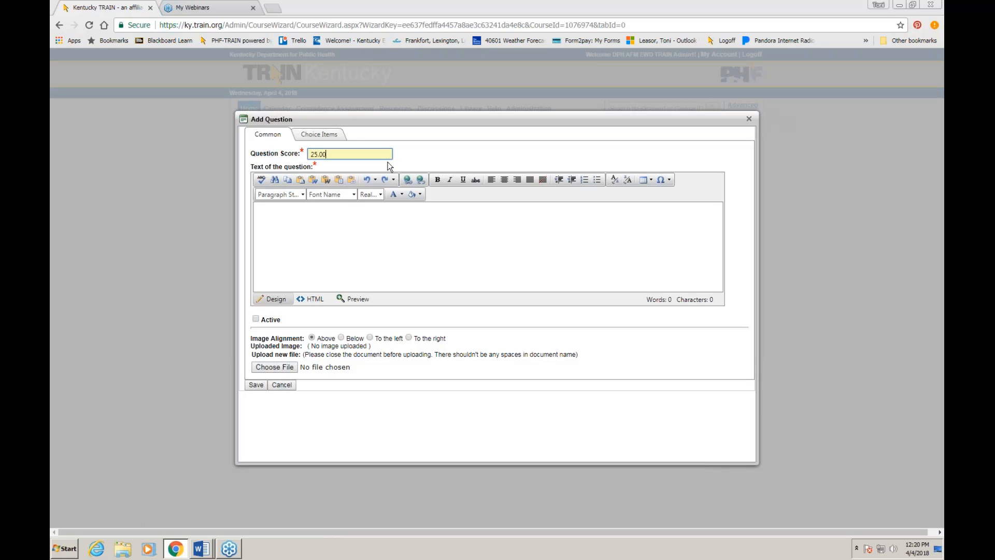
click(314, 225)
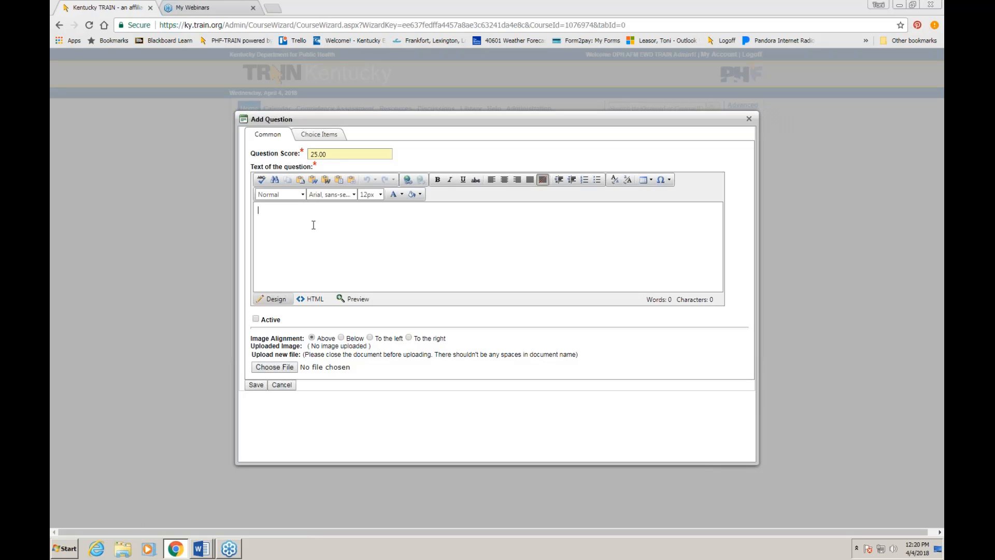
text(what does the T in TRAIN stand for?)
click(262, 212)
key(BackSpace)
text(W)
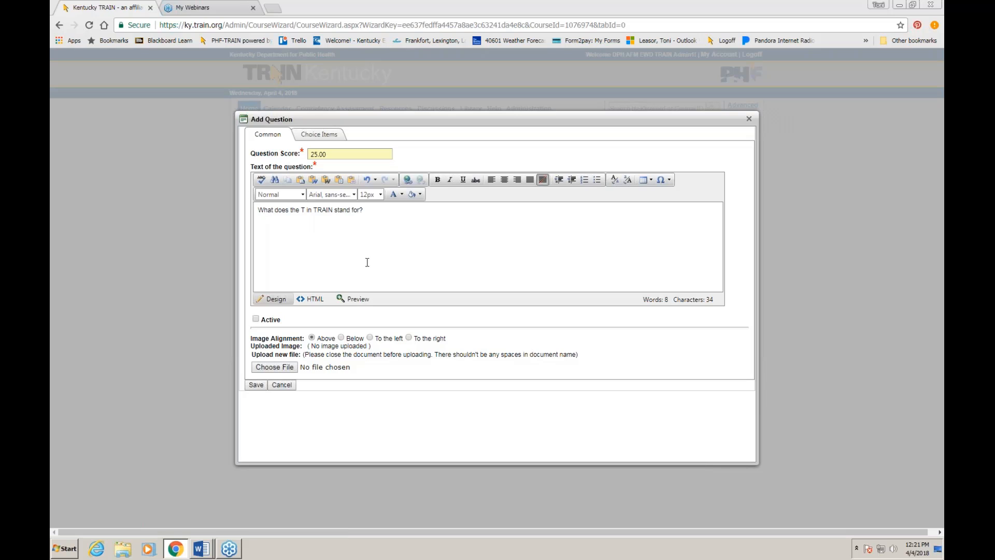
Step: Add "Tea" as an incorrect answer choice for the multiple choice question
click(324, 136)
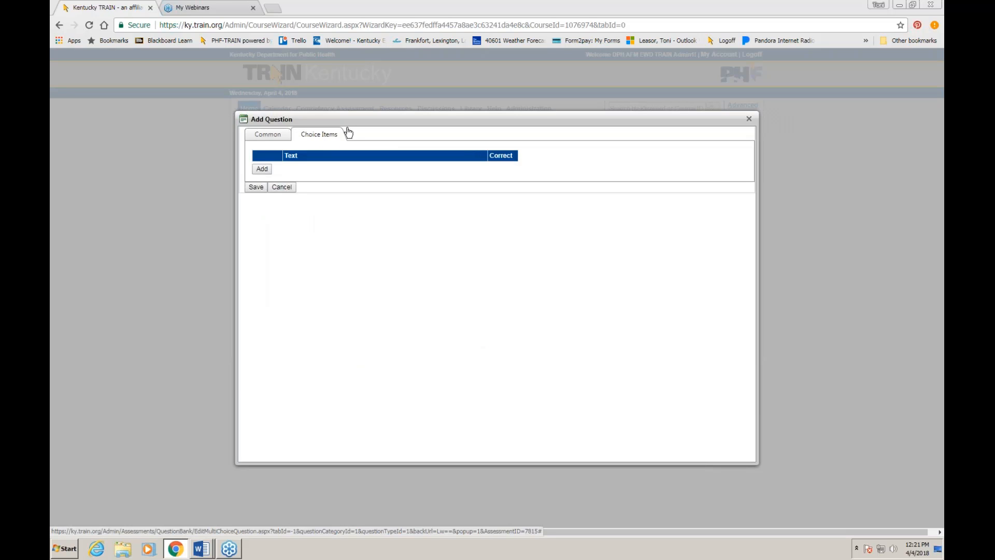
click(264, 169)
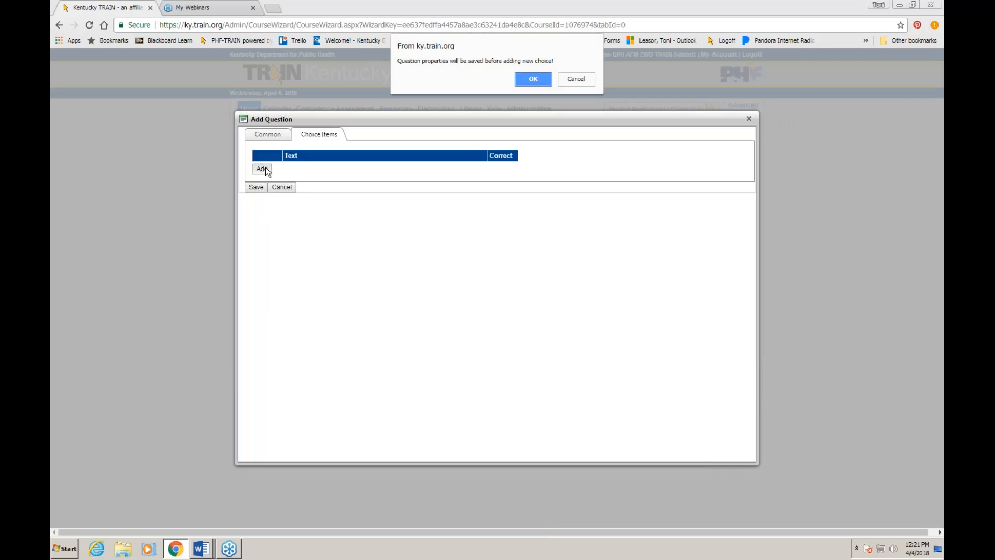
click(528, 79)
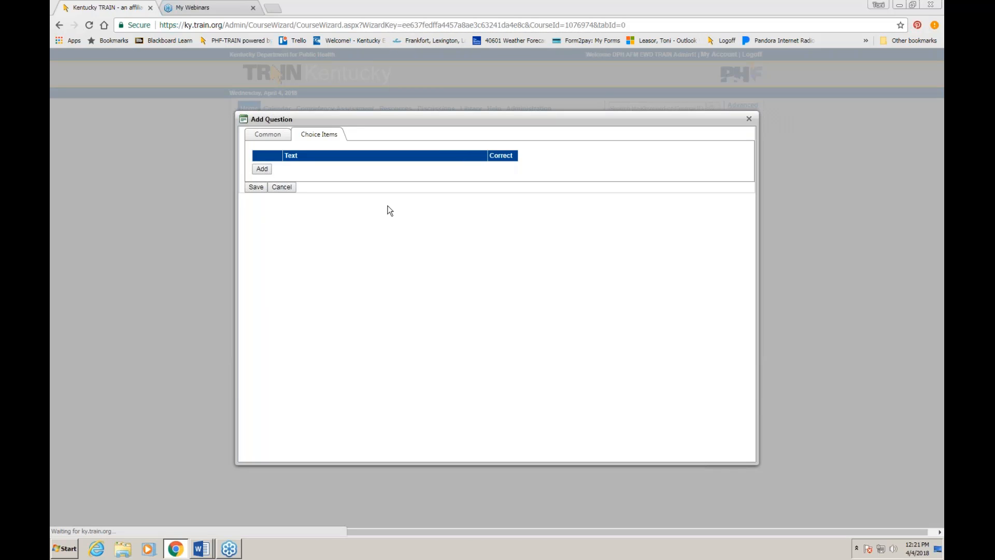
click(383, 152)
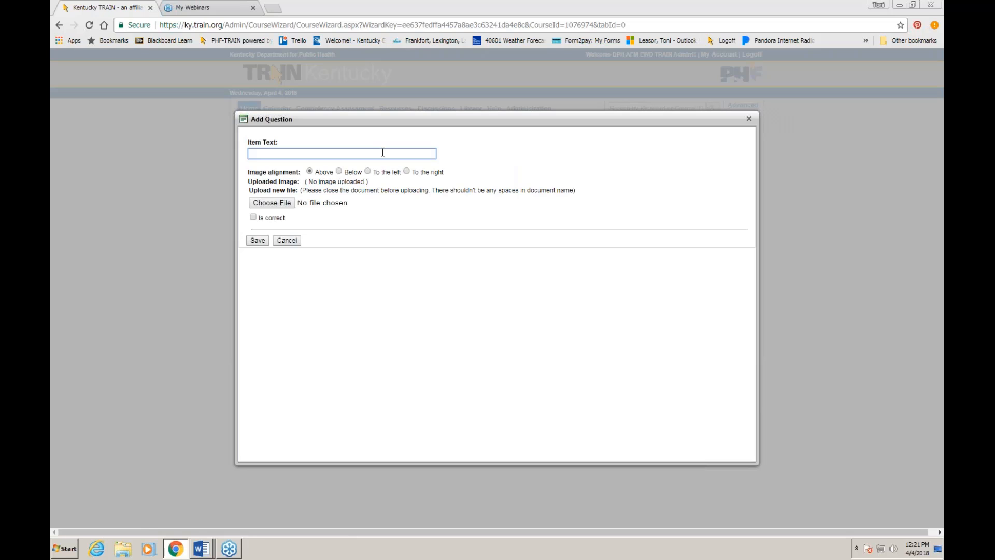
text(Tea)
click(263, 240)
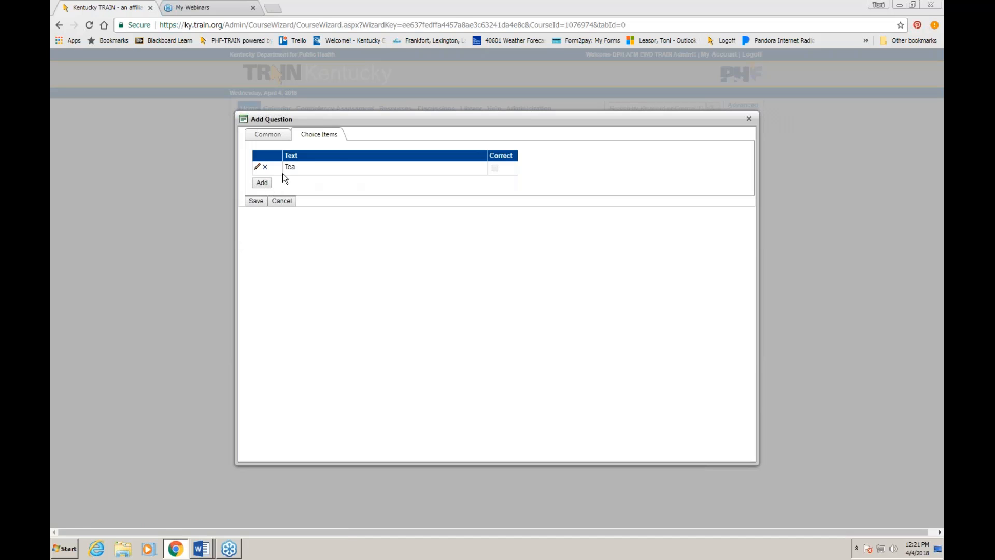
Step: Add "Training" as the correct answer choice and "Tiger" as another incorrect choice
click(262, 182)
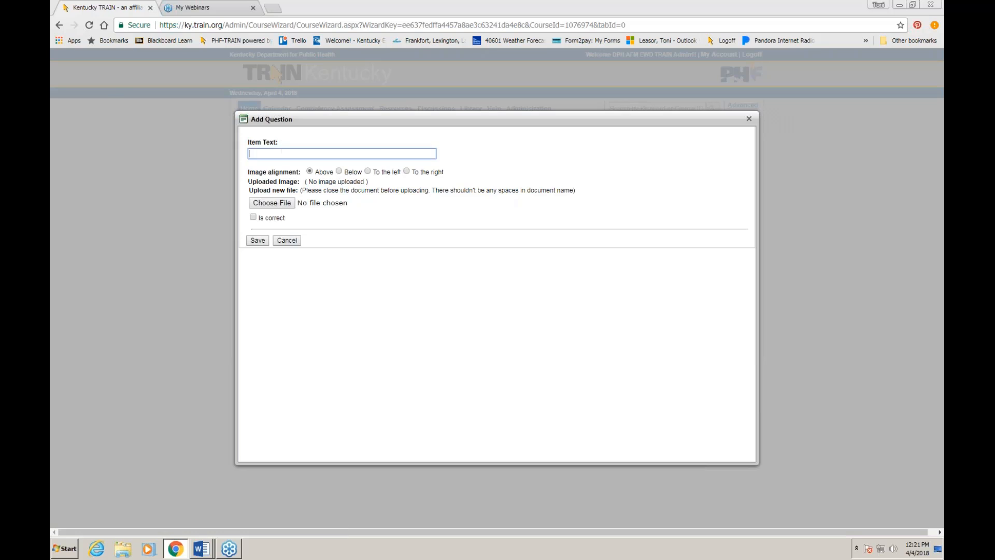
text(Training)
click(253, 217)
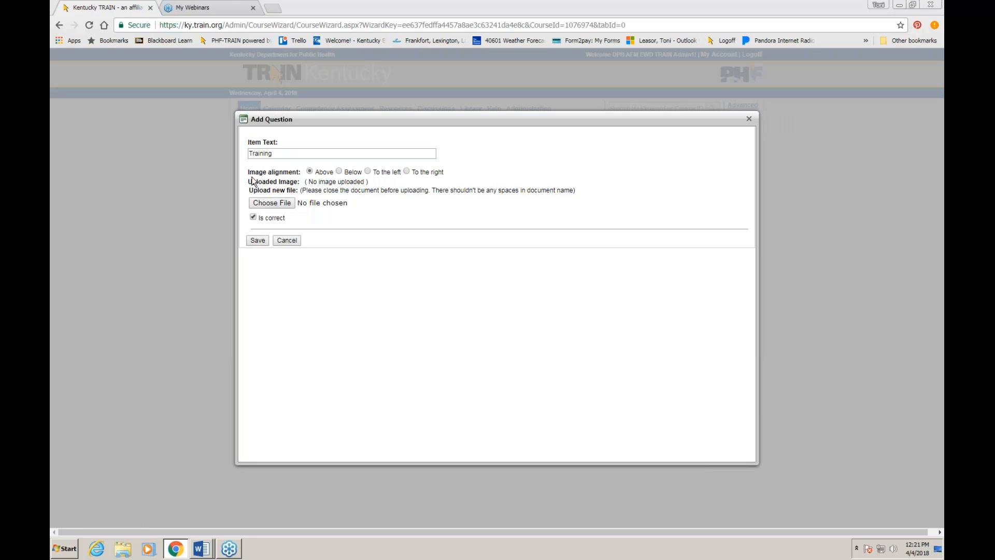
click(261, 243)
click(276, 156)
text(Tiger)
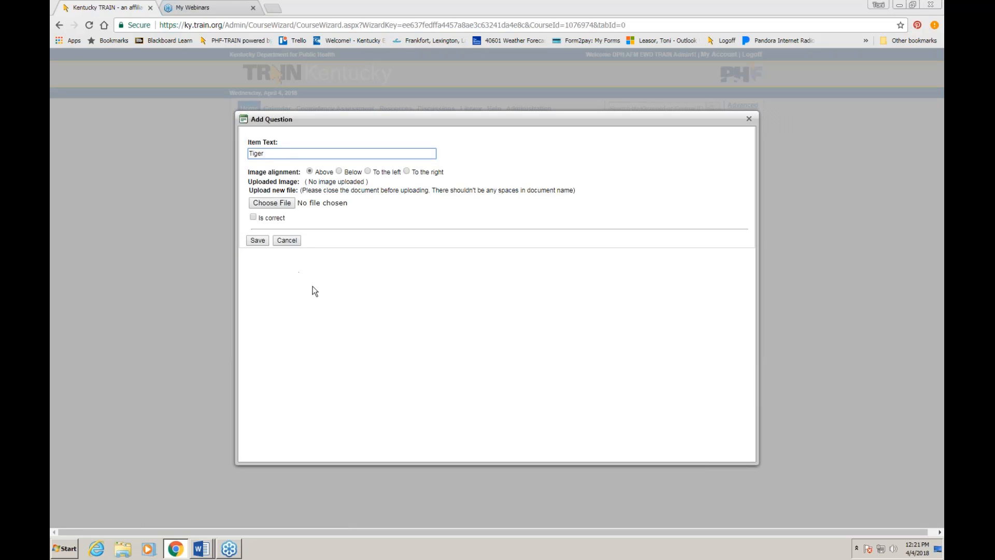
click(260, 241)
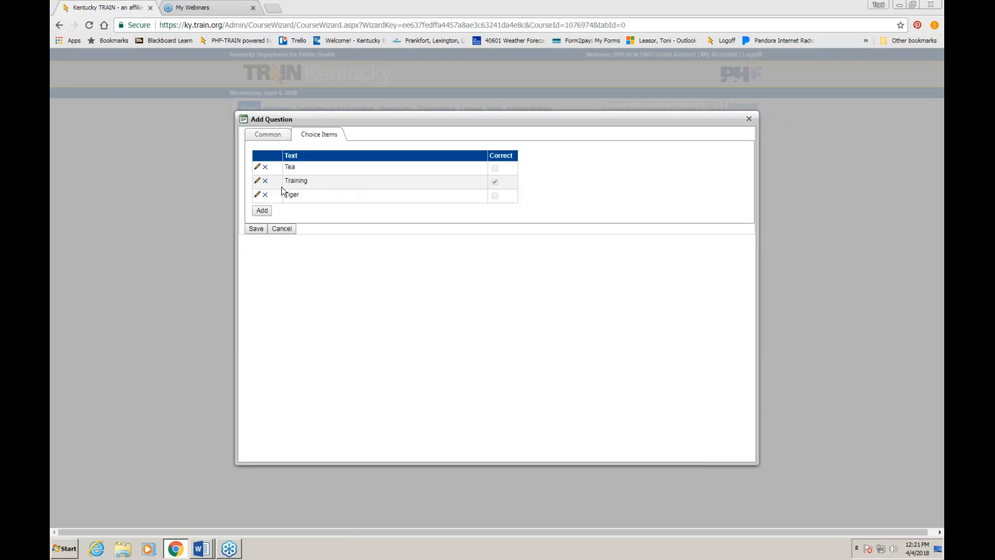
Step: Save the multiple choice question and activate it
click(256, 229)
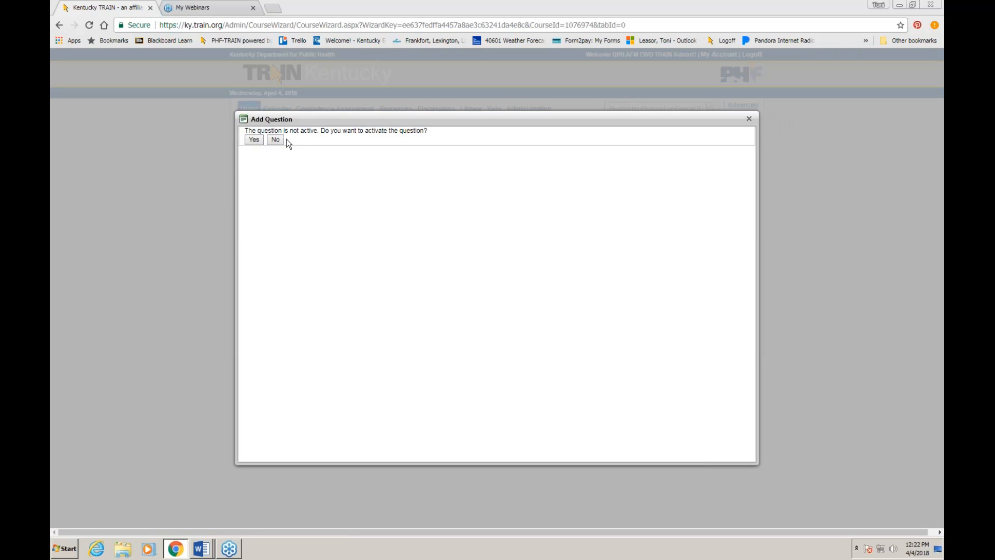
click(255, 139)
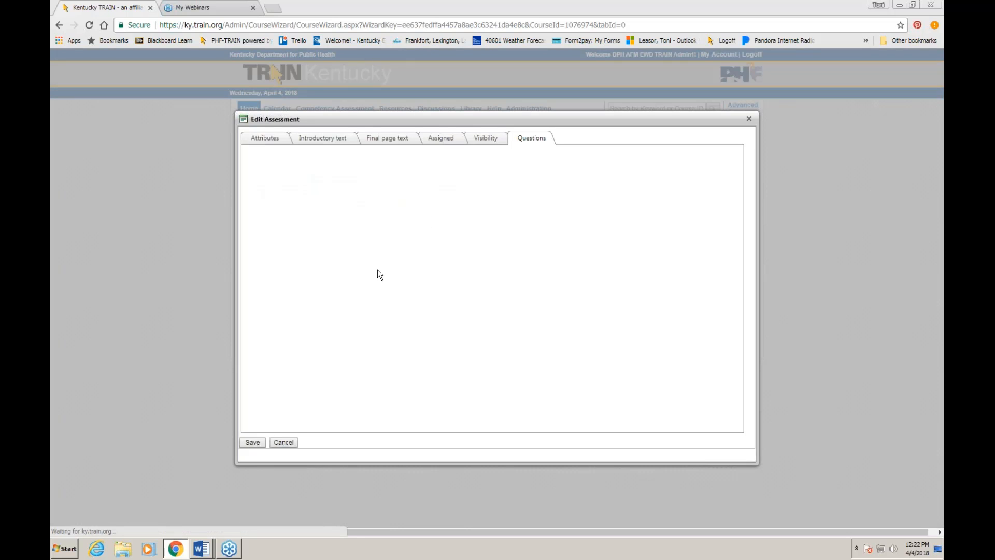
Step: Start a Yes/No question with the text "You can receive nursing CE's from TRAIN?"
click(267, 250)
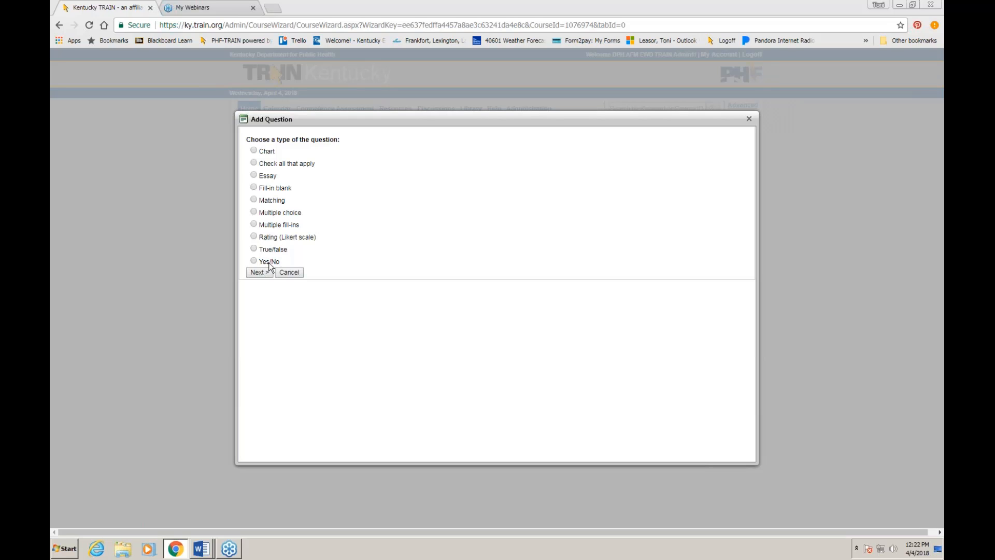
click(263, 272)
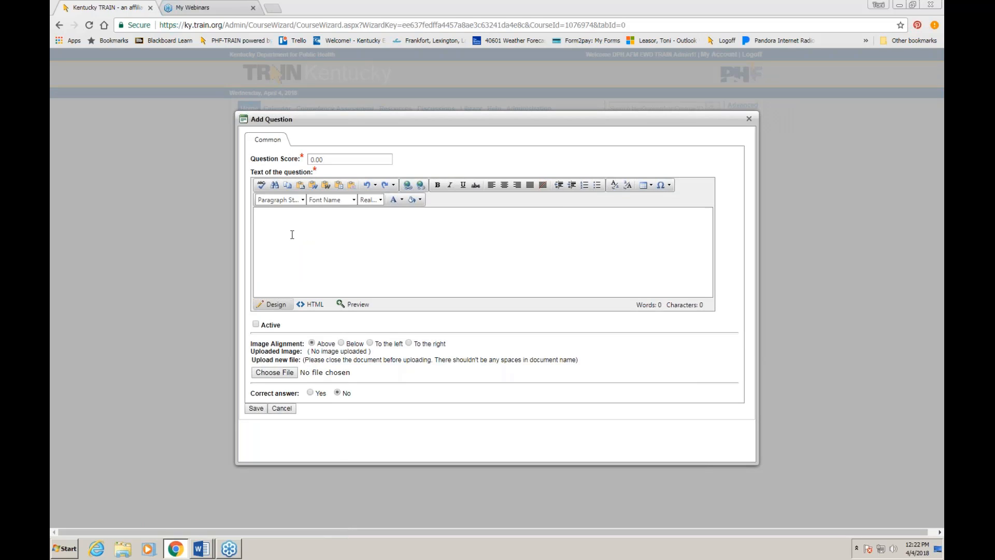
click(294, 230)
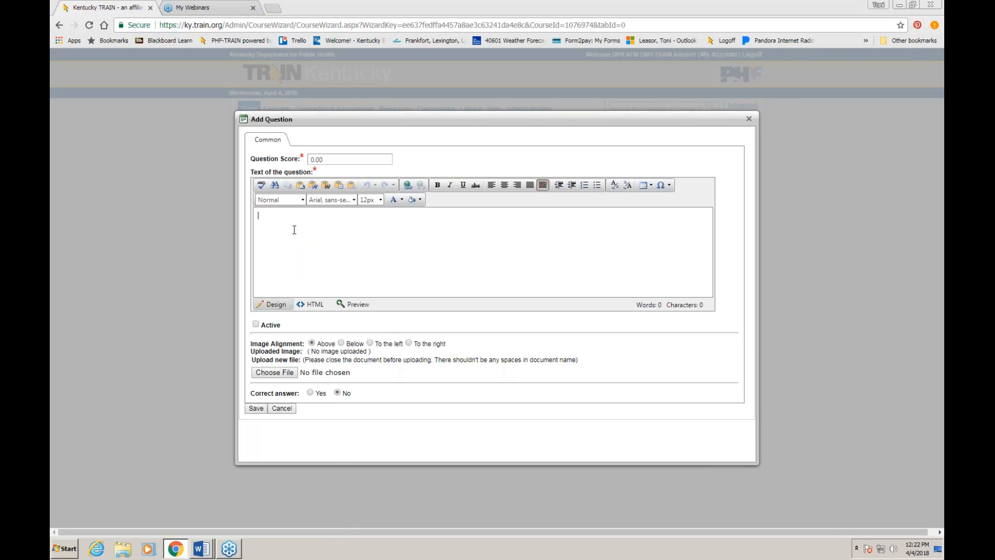
text(You can receive nursing CE's from TRAIN?)
Step: Set the Yes/No question's score to 25.00 with Yes as the correct answer, and save it as active
click(338, 159)
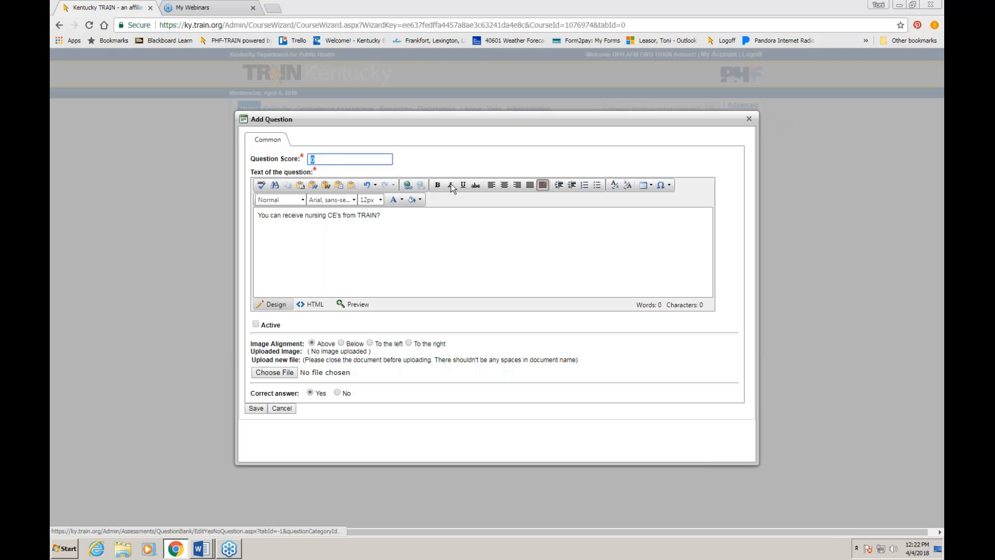
text(12)
key(BackSpace)
key(BackSpace)
text(25)
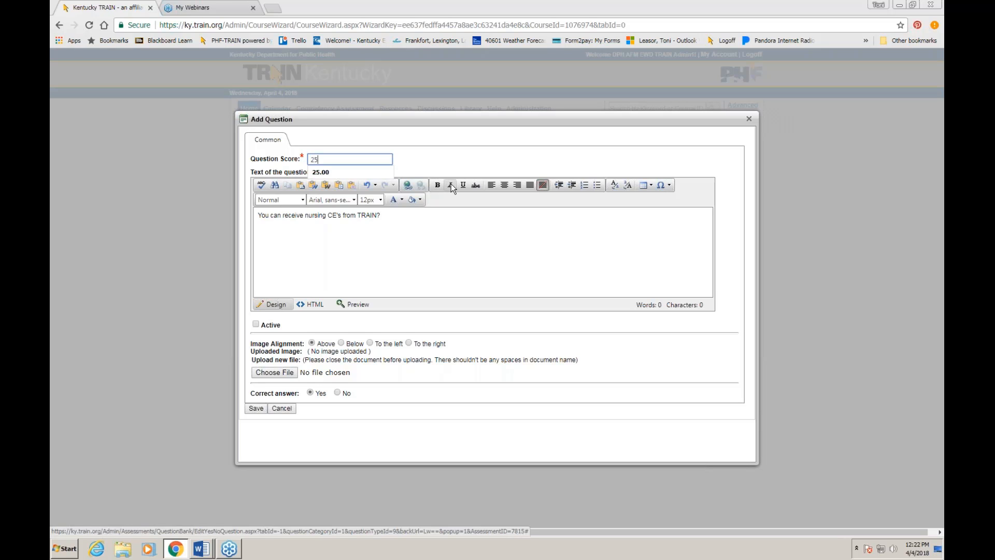
click(336, 171)
click(375, 242)
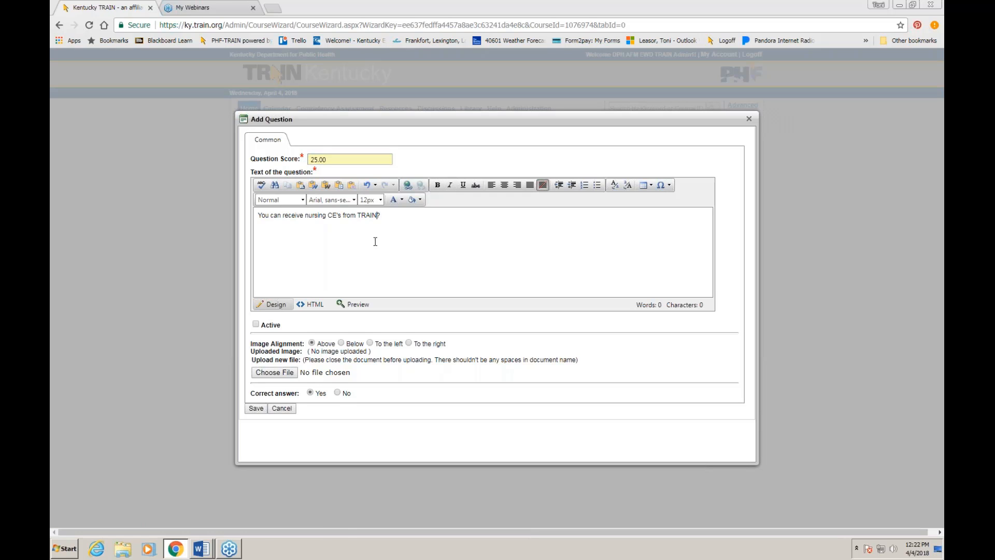
click(256, 408)
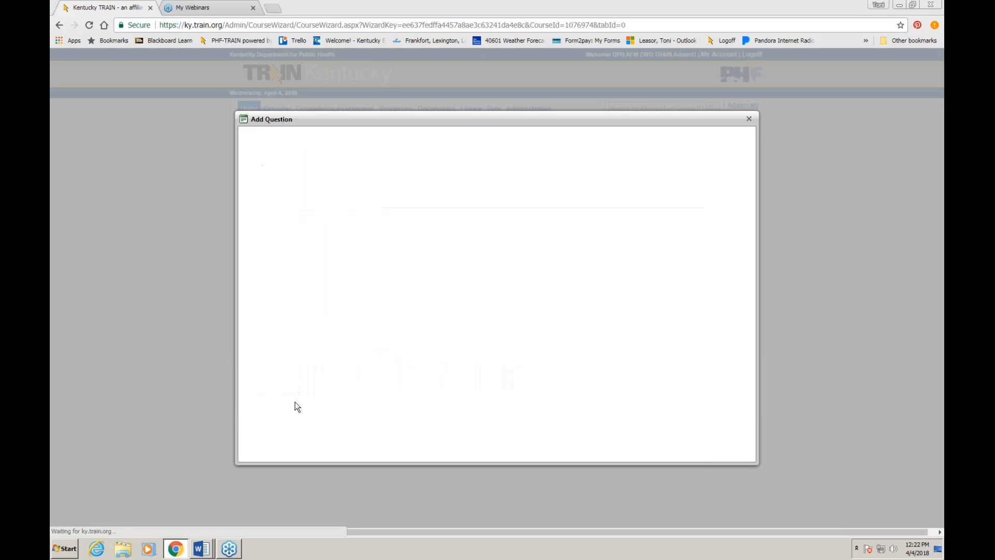
click(253, 145)
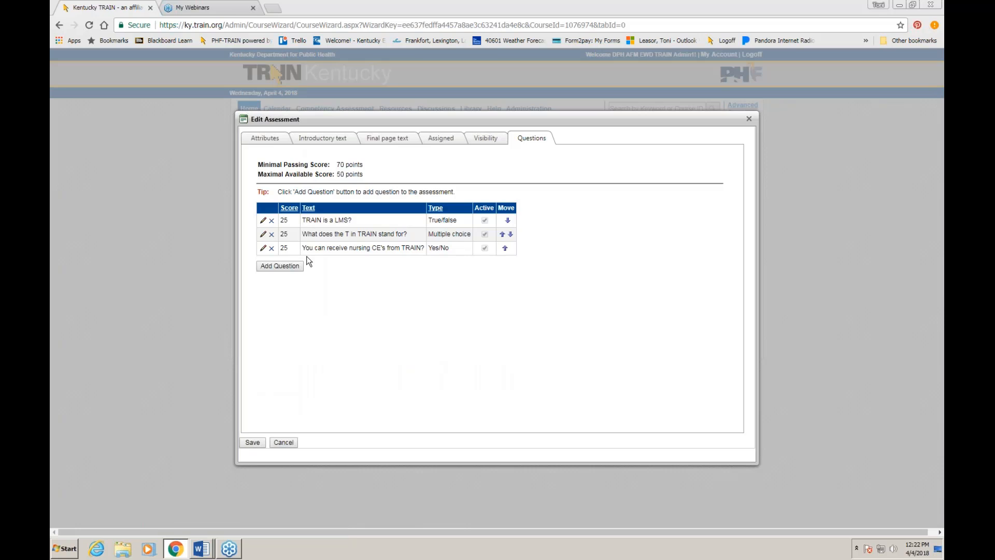
Step: Start a Rating (Likert scale) question worth 25.00 points with the text "Rate your overall experience with TRAIN"
click(280, 266)
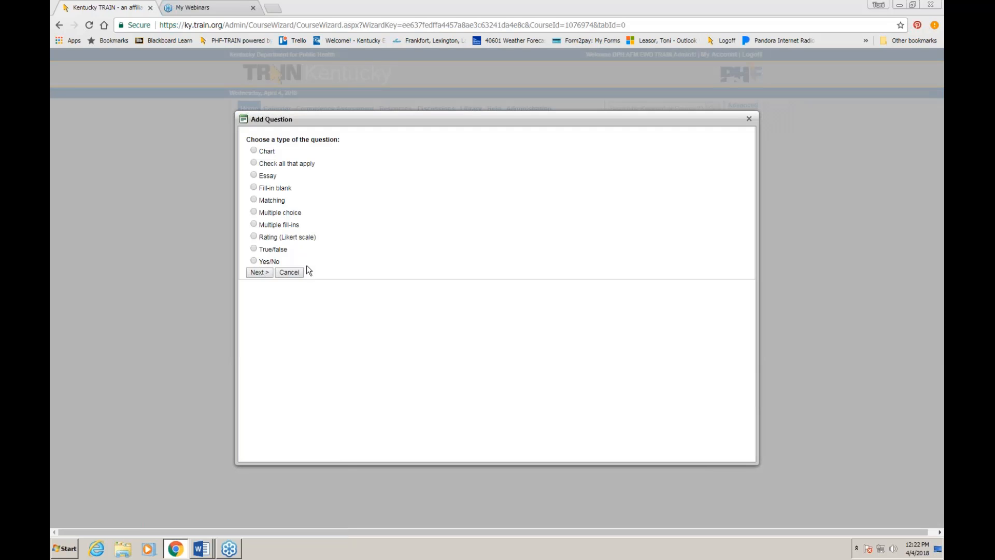
click(266, 273)
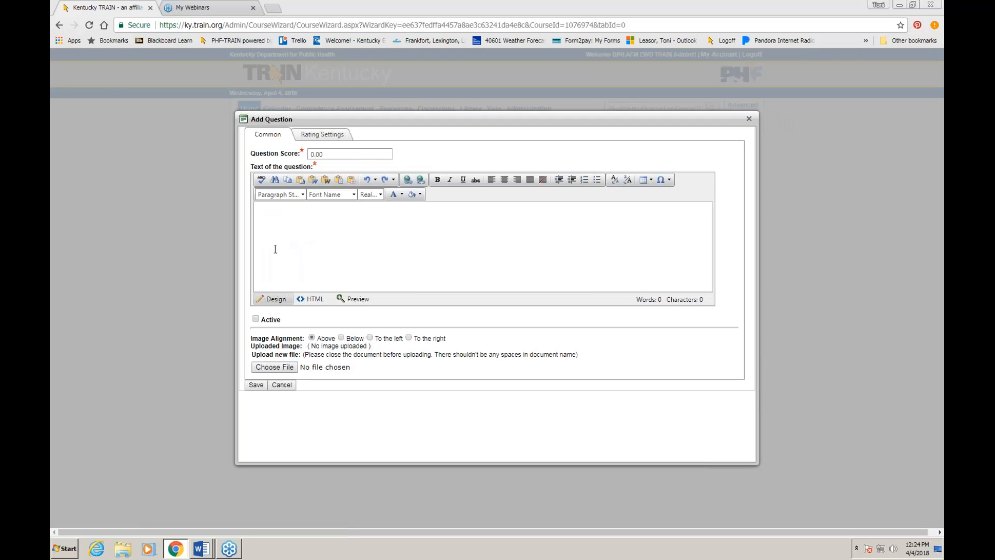
click(352, 155)
text(25)
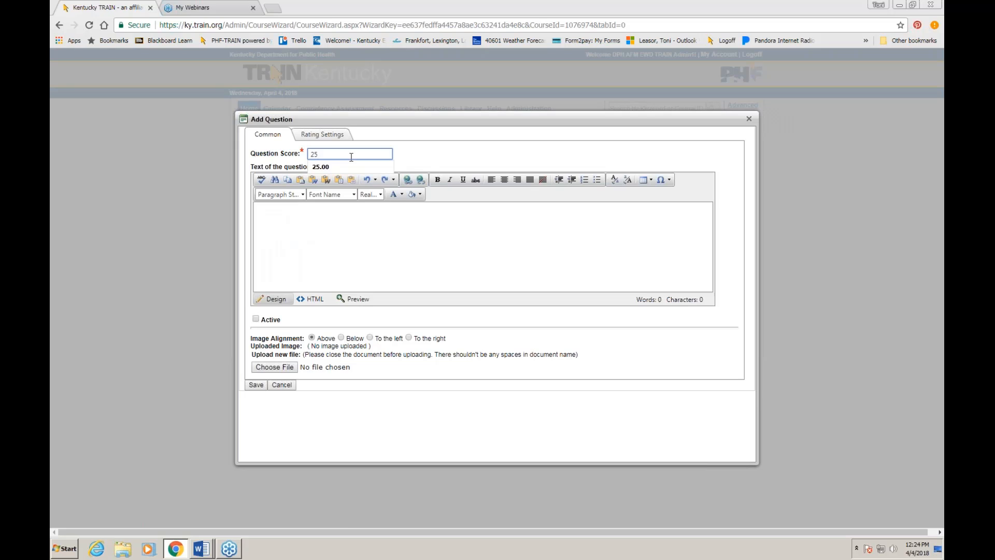
click(337, 167)
click(318, 213)
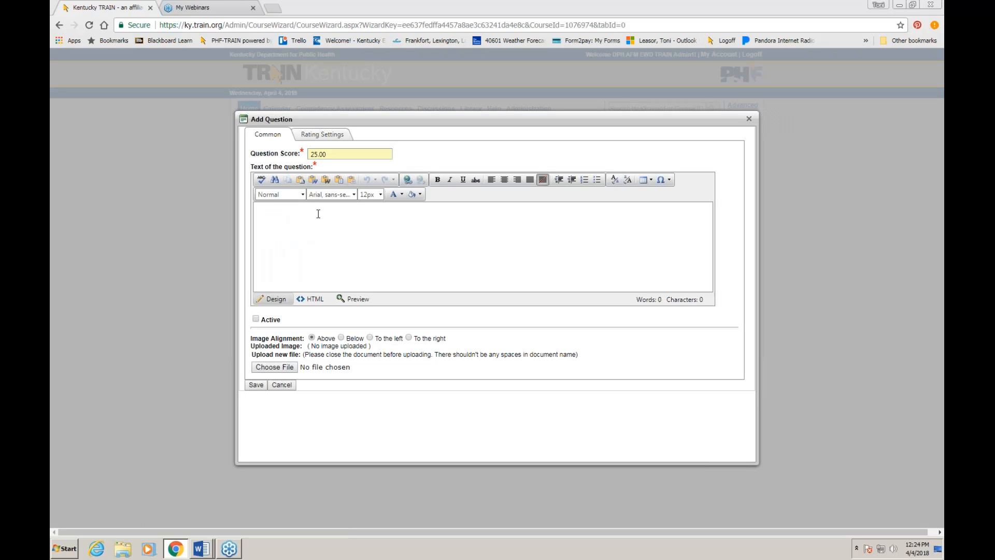
text(Rate your overall experience with TRAIN)
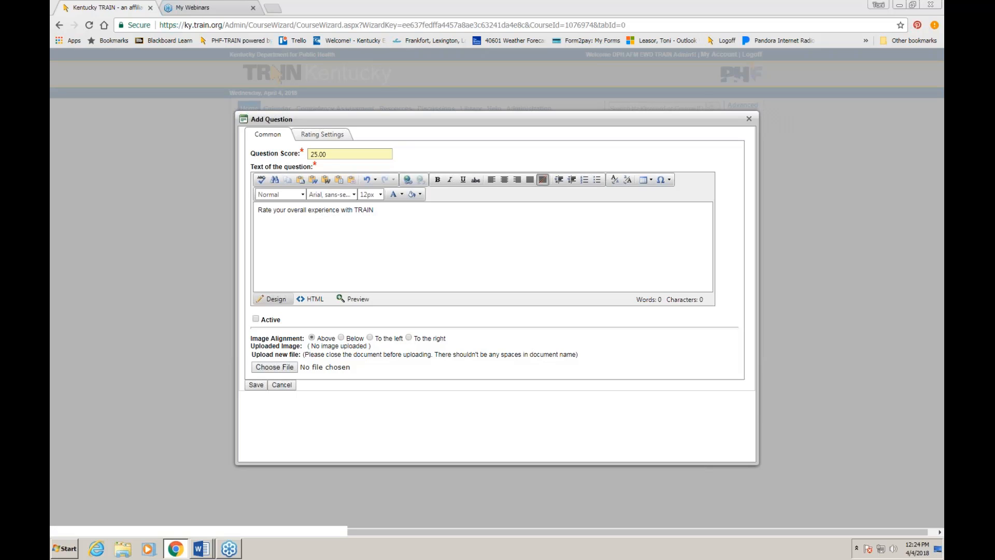
Step: Set the rating's lowest point to 1 labeled "Poor", label the highest point "Excellent", and save the question as active
click(337, 136)
click(325, 155)
text(1)
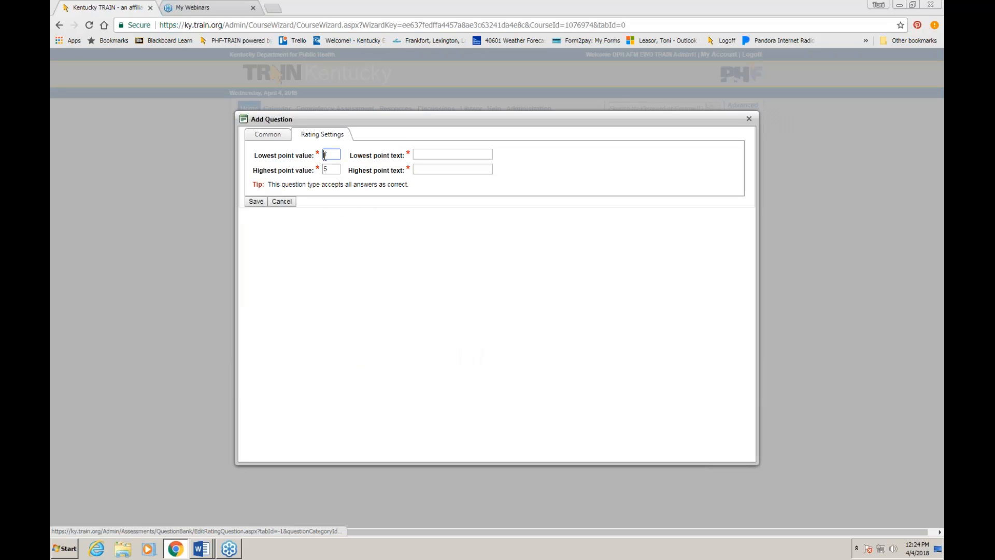
click(439, 154)
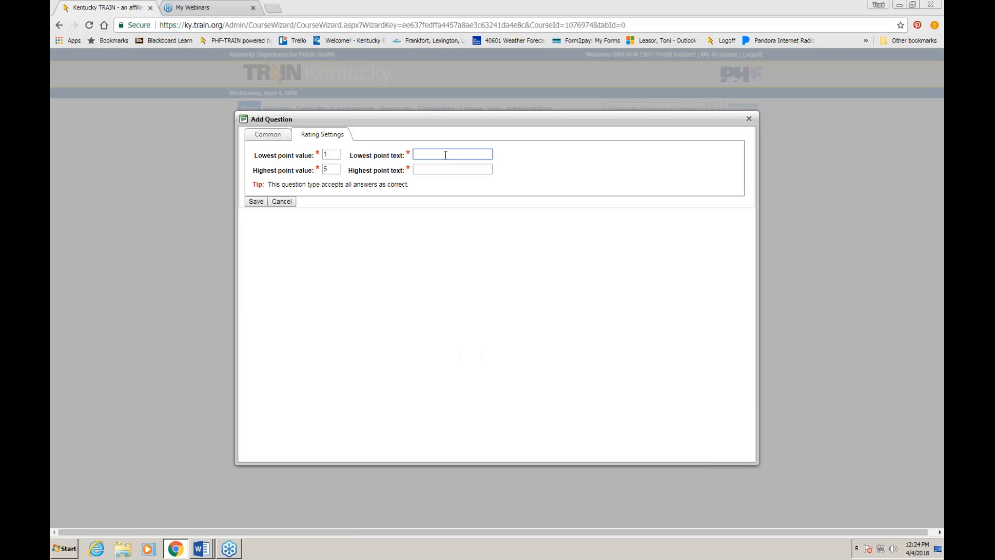
text(Poor)
key(Tab)
key(Tab)
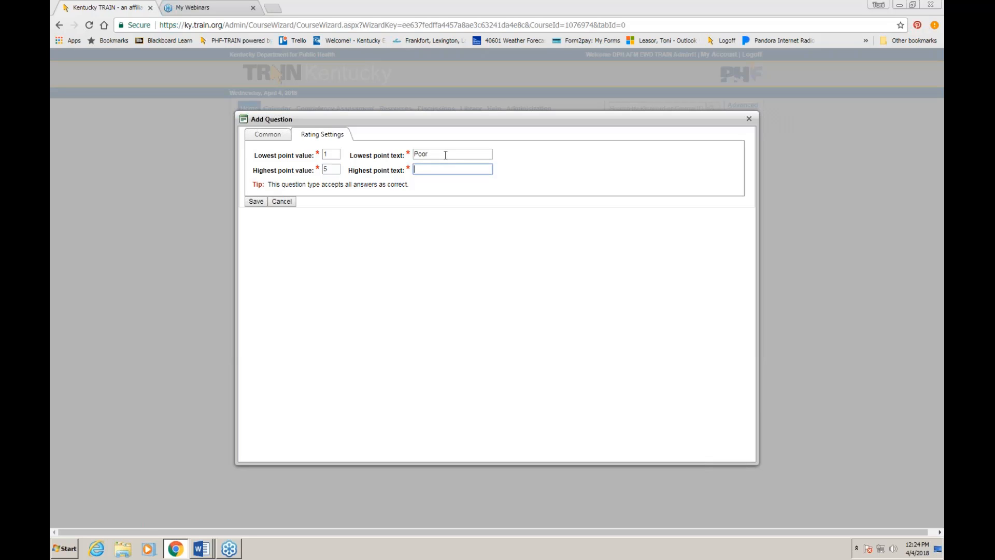
text(Excellent)
click(416, 256)
click(263, 204)
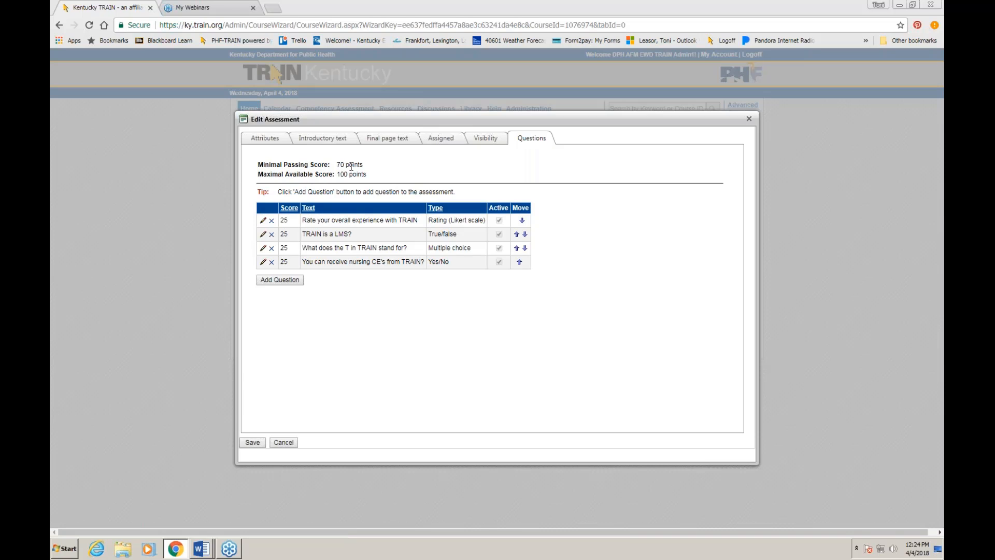
Step: Save the assessment with its questions and activate it
drag(370, 176, 335, 177)
click(431, 172)
click(252, 442)
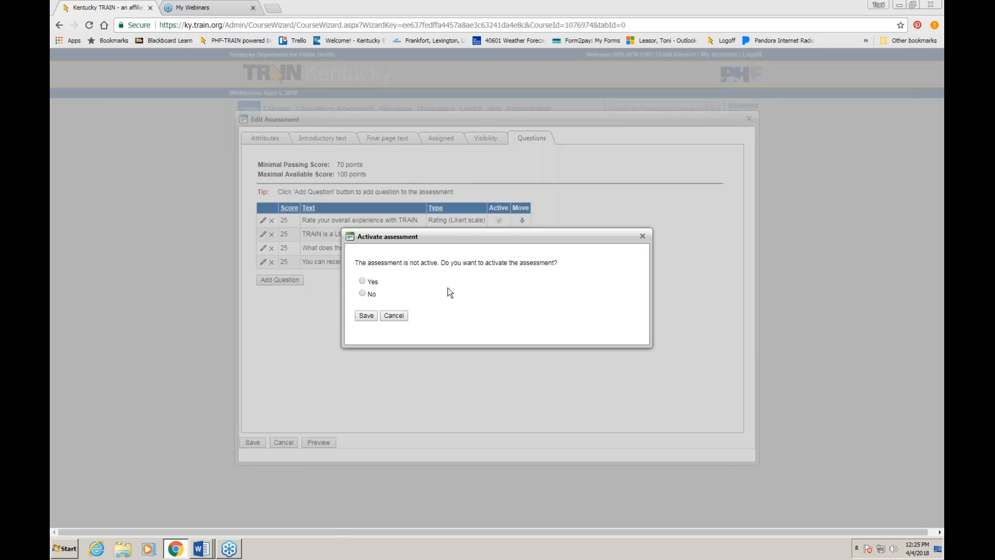
click(362, 281)
click(372, 316)
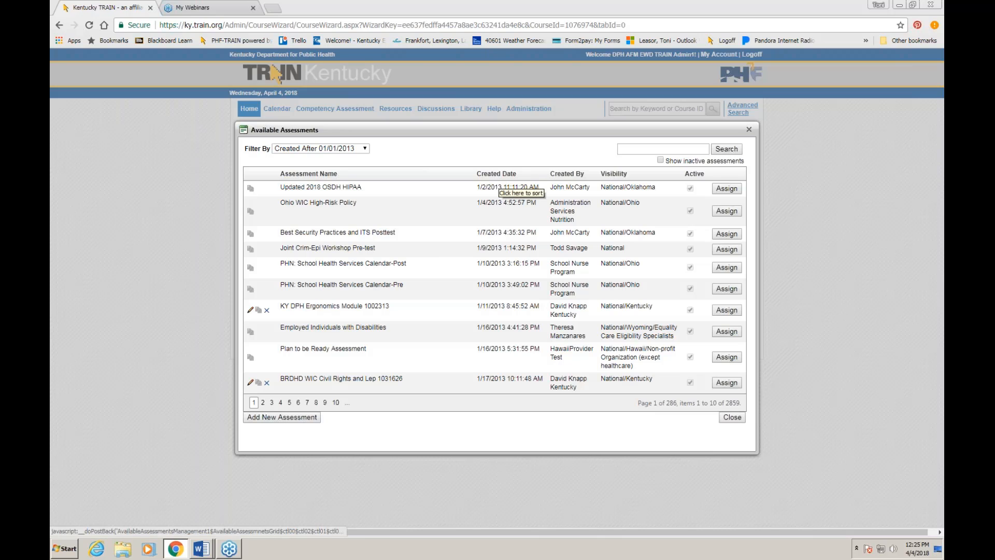
Step: Sort the available assessments by created date, newest first
click(500, 176)
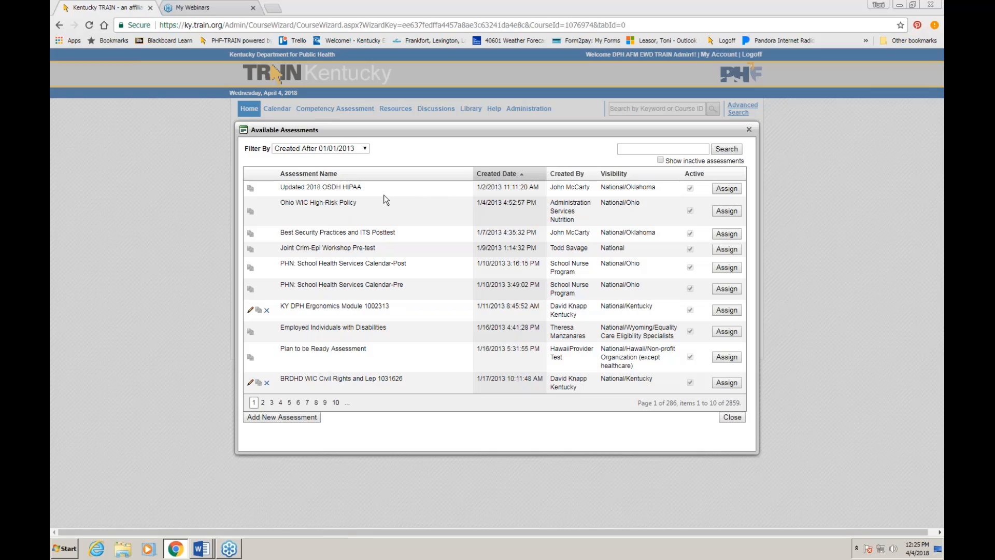
click(505, 174)
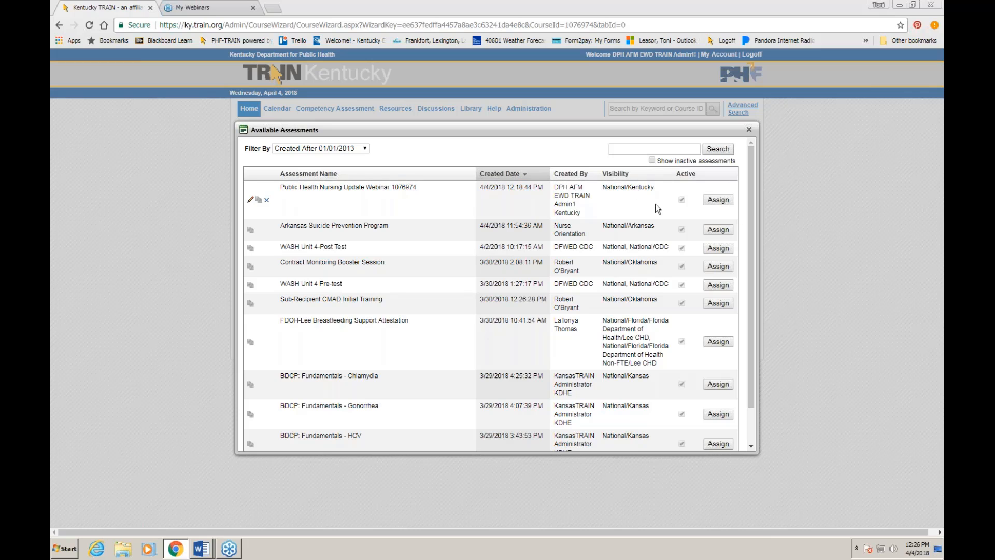
Step: Assign the Public Health Nursing Update Webinar 1076974 assessment as an auto-verified post-assessment for all credit types, available to the Kentucky group
click(723, 199)
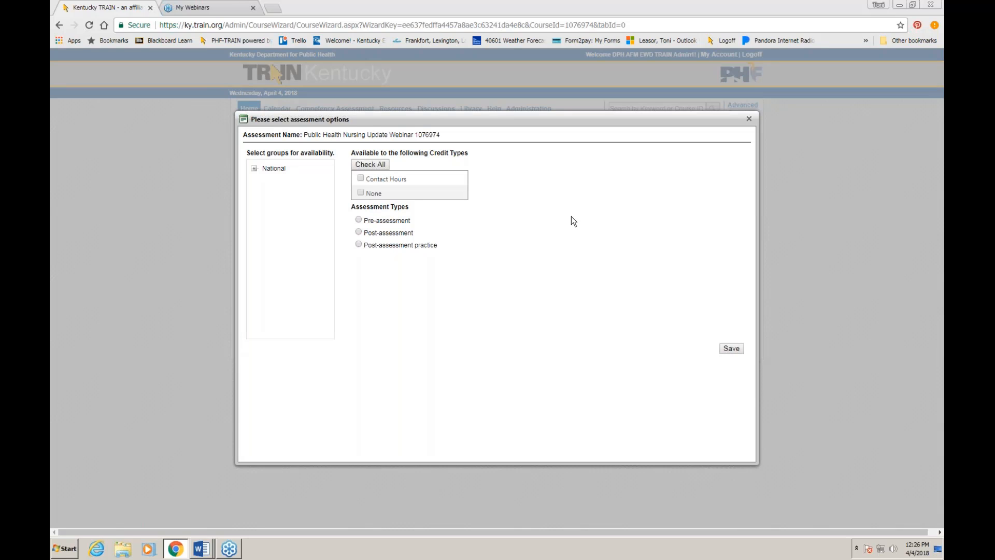
click(384, 164)
click(387, 234)
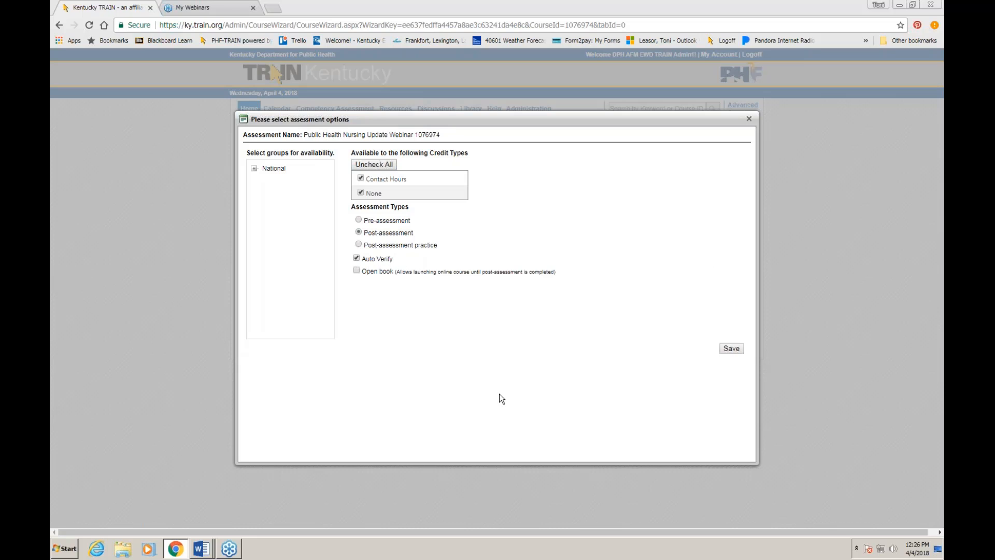
click(357, 271)
click(357, 271)
click(255, 168)
scroll(267, 236, down, 5)
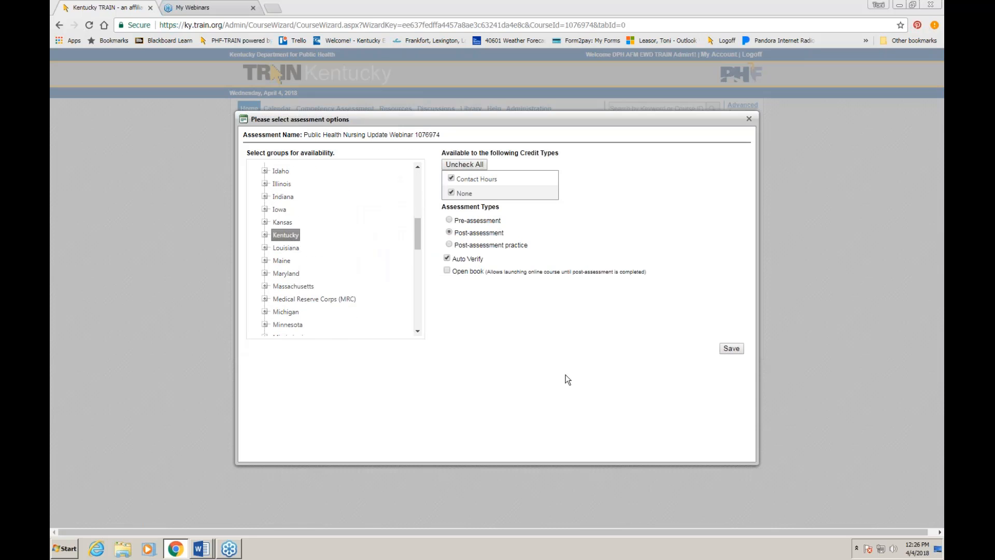
click(730, 349)
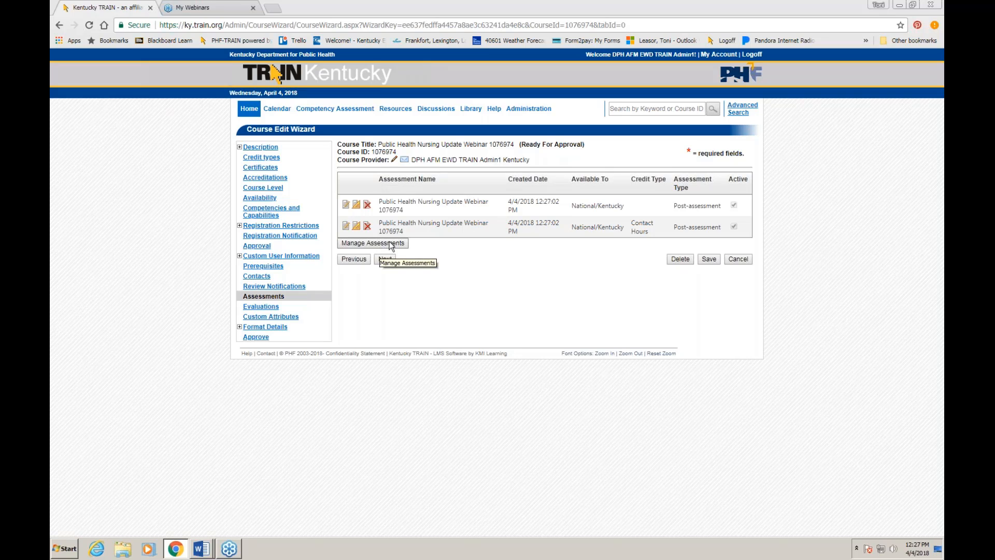
Step: Review the attributes and questions of the first assigned assessment, and close it without changes
click(357, 204)
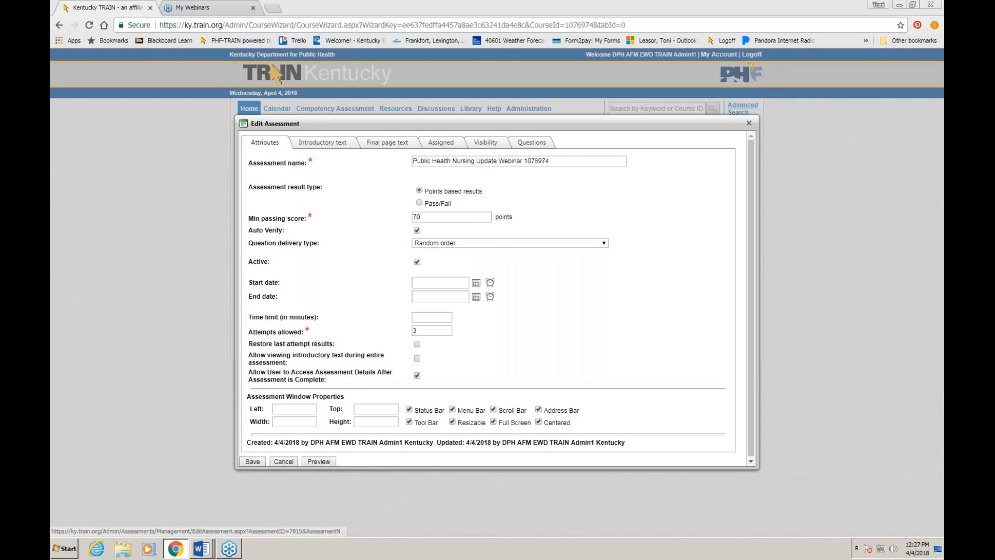
click(532, 143)
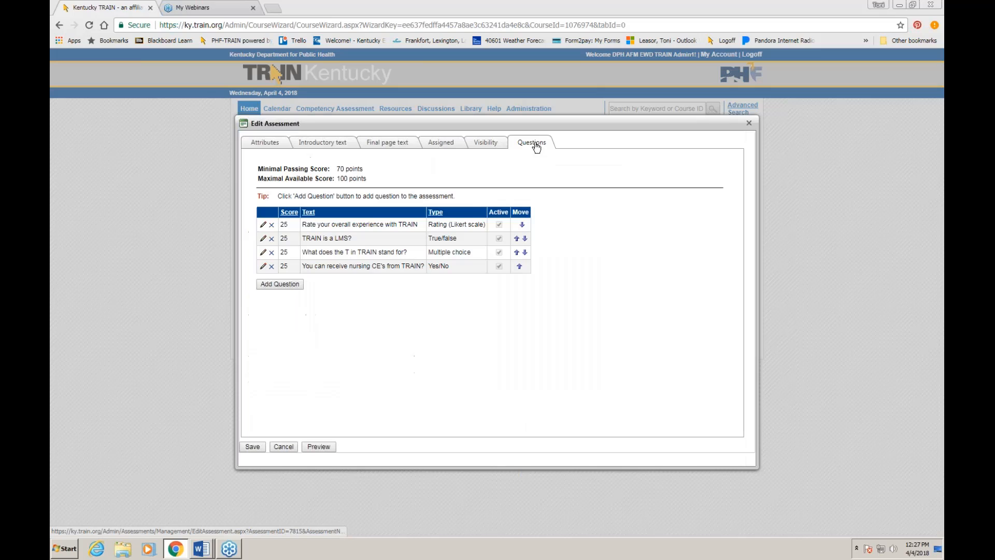
click(270, 145)
click(748, 122)
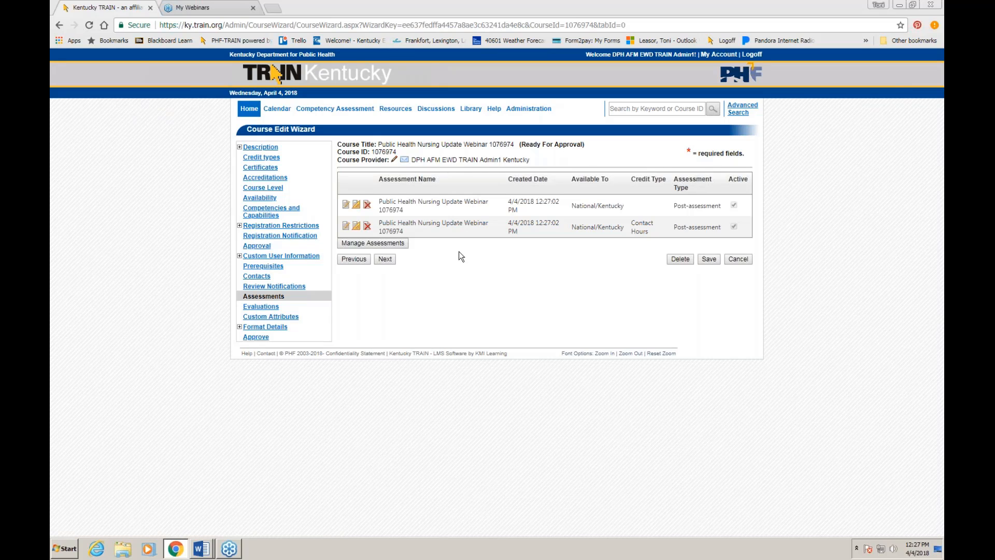
Step: Remove the assigned Public Health Nursing Update Webinar post-assessments from the course
click(367, 205)
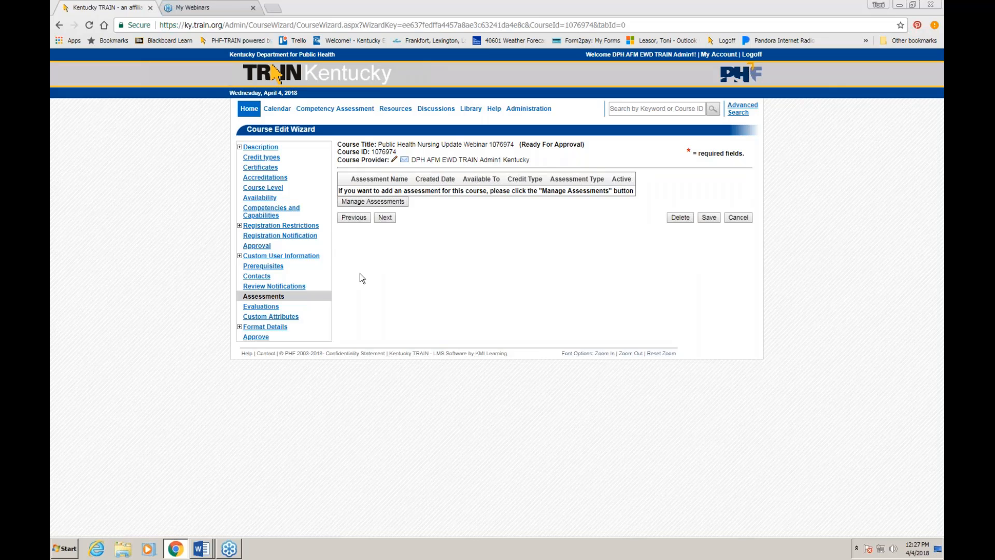
Step: Search the available assessments for 1076974 and open a copy of the Public Health Nursing Update Webinar assessment for editing
click(387, 204)
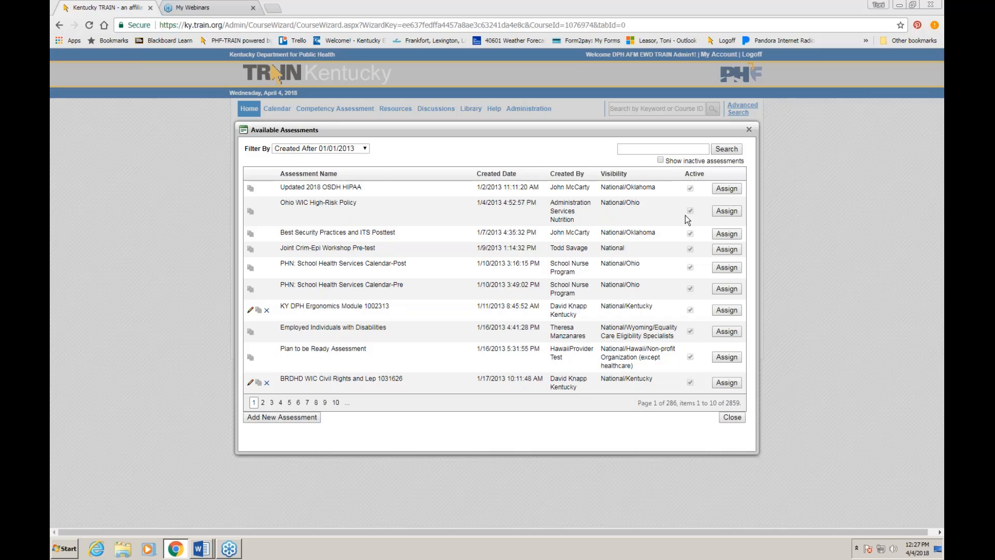
click(636, 149)
text(107)
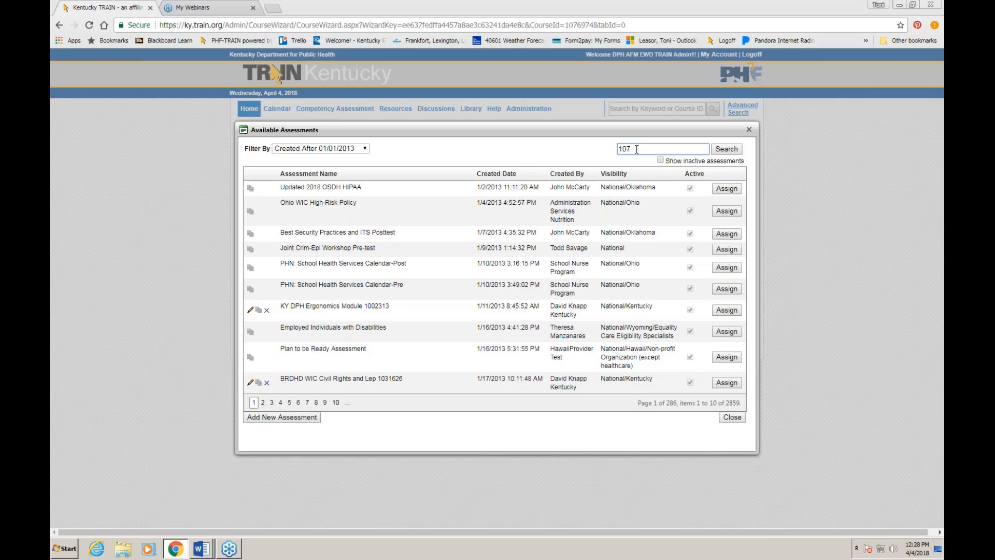
text(6974)
click(732, 154)
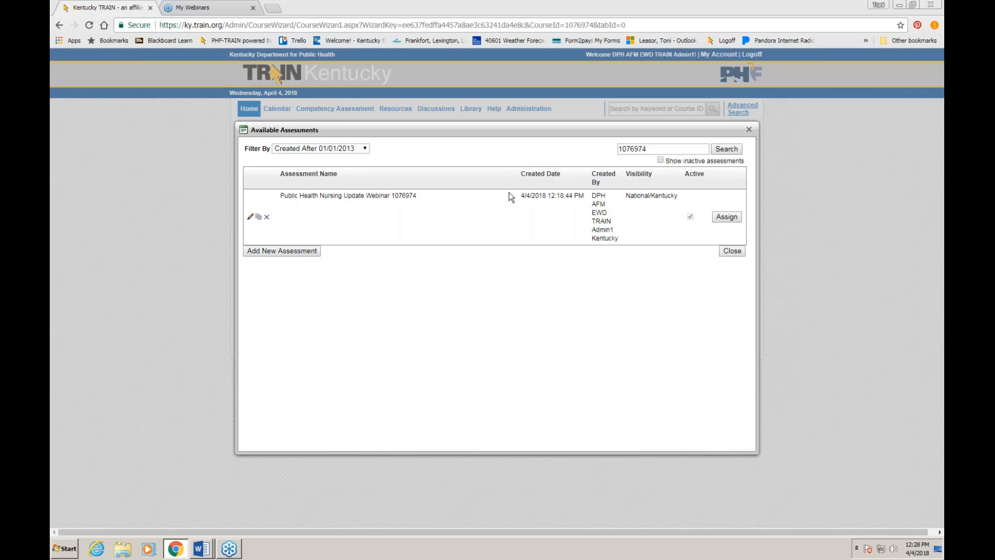
click(260, 219)
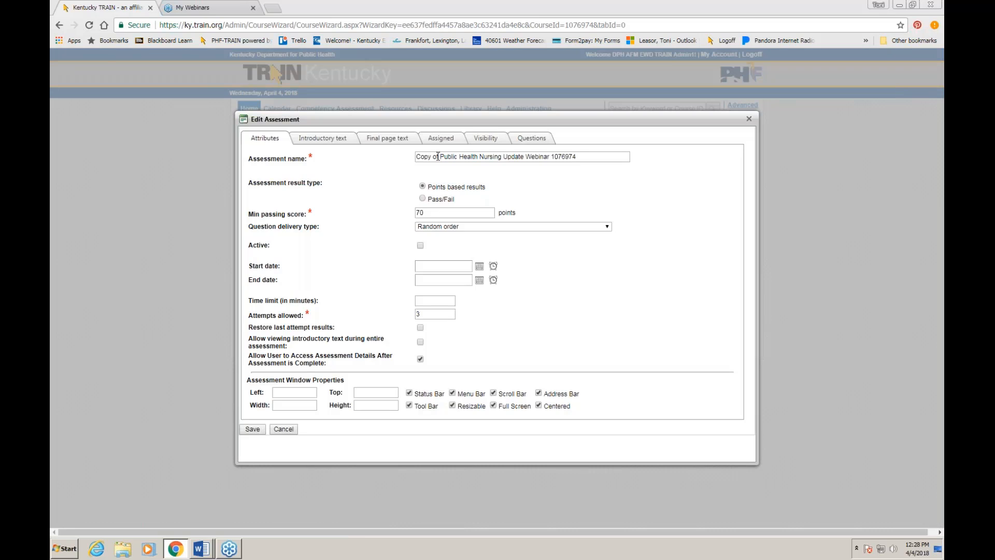
Step: Rename the copied assessment as Public Health Nursing Update Webinar 2 1076974
drag(439, 156, 415, 156)
key(BackSpace)
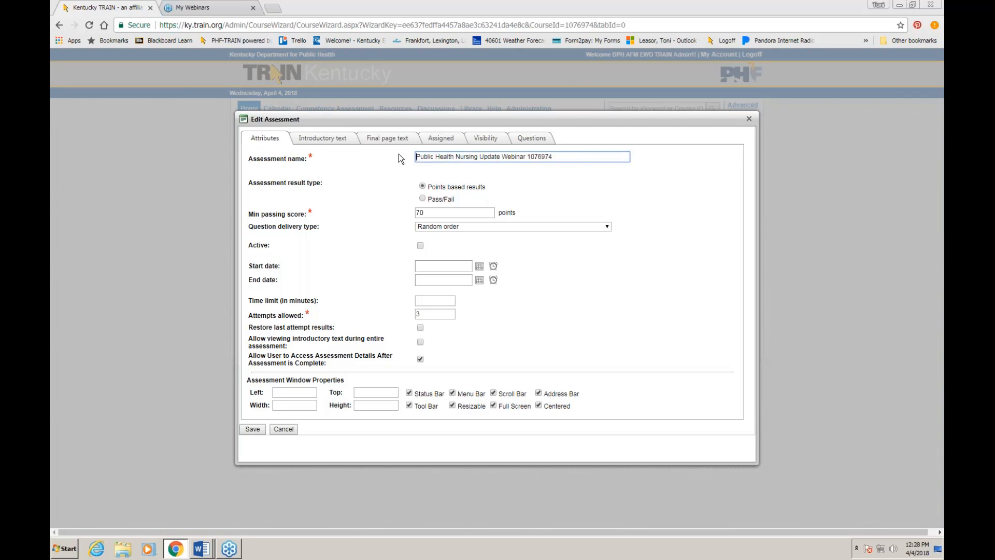
drag(561, 156, 526, 156)
click(526, 156)
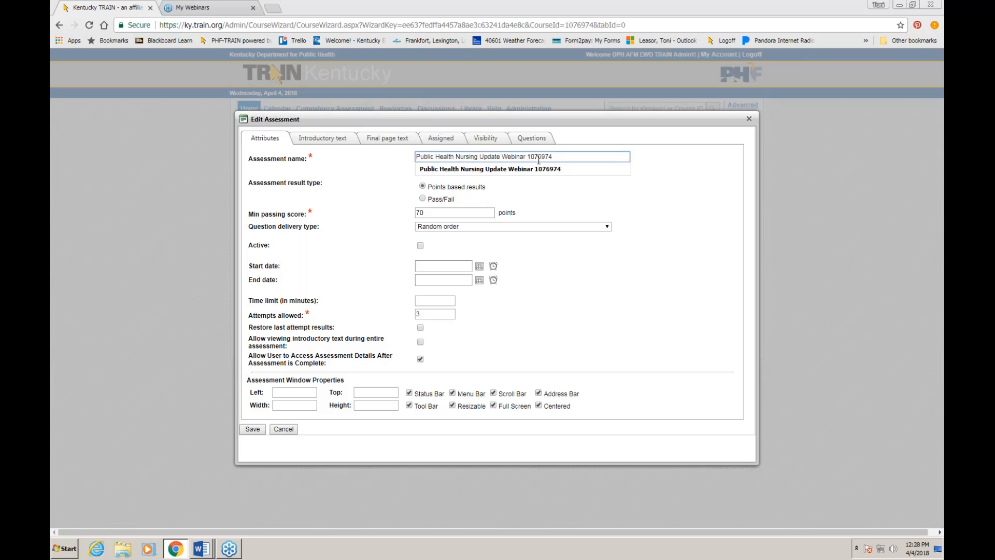
text(2)
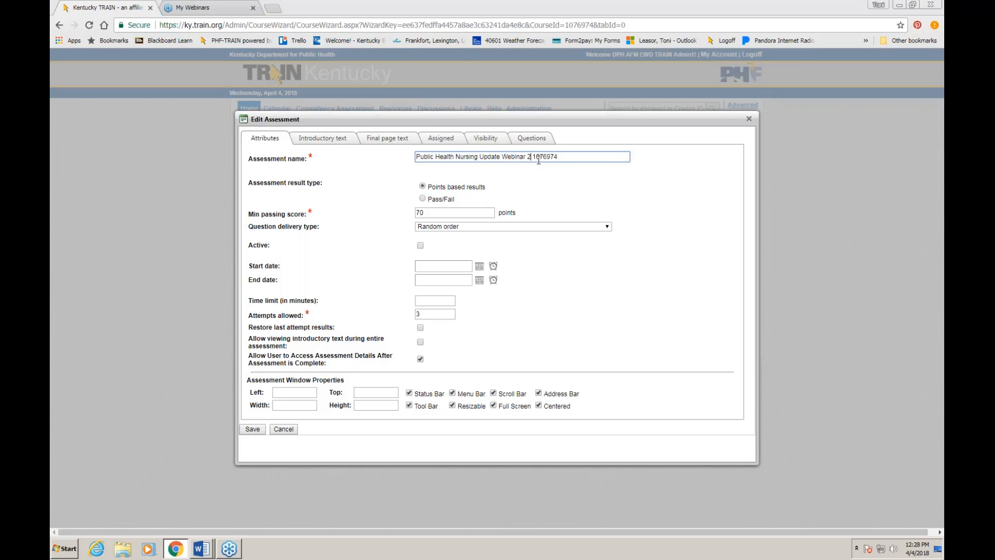
click(670, 179)
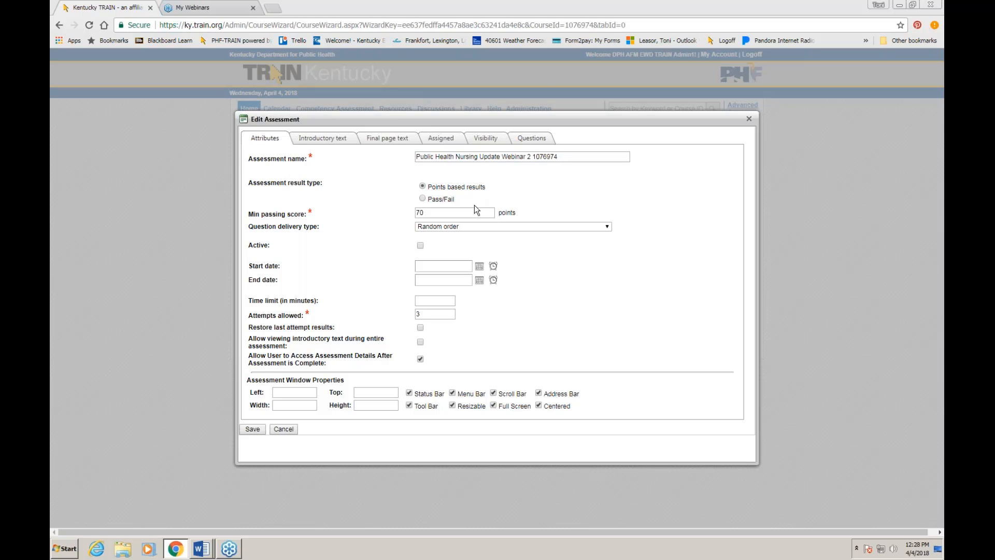
Step: Save the copied assessment and activate it
click(252, 429)
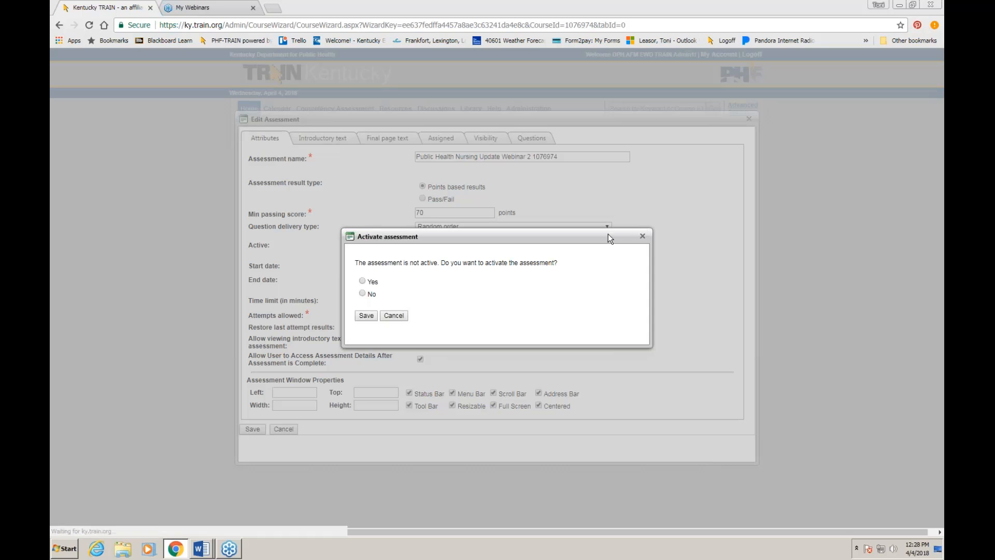
click(363, 281)
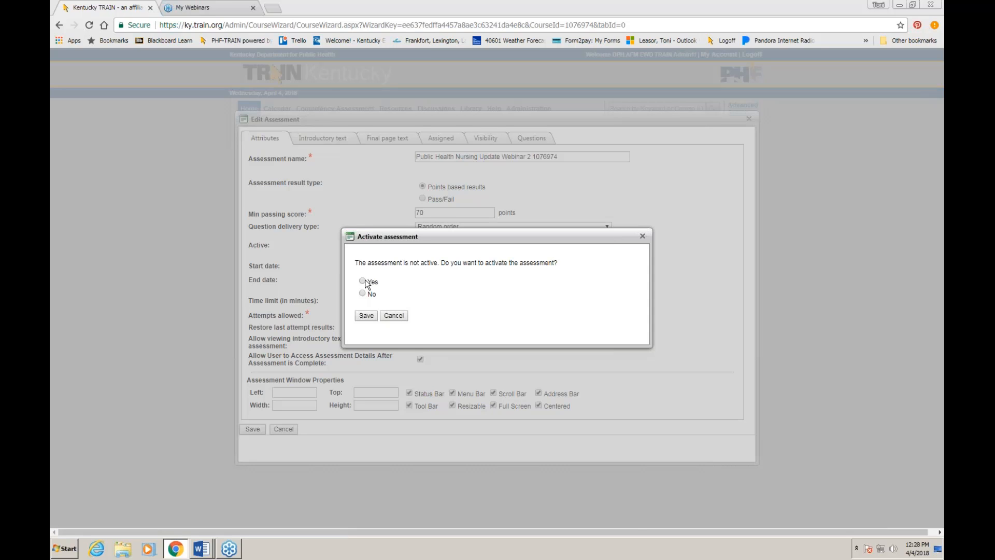
click(366, 317)
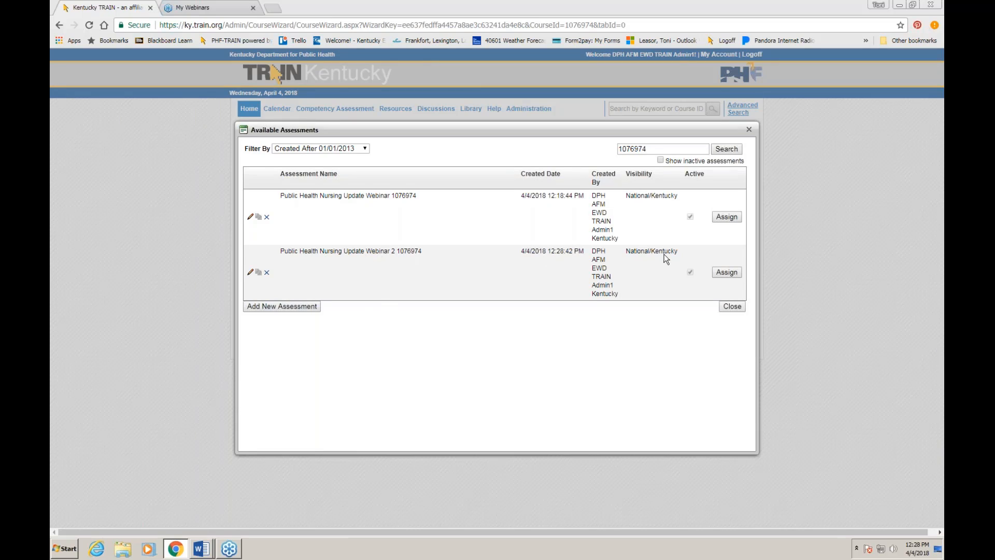
Step: Assign Public Health Nursing Update Webinar 2 1076974 as an auto-verified post-assessment for all credit types, available to the Kentucky group
click(736, 275)
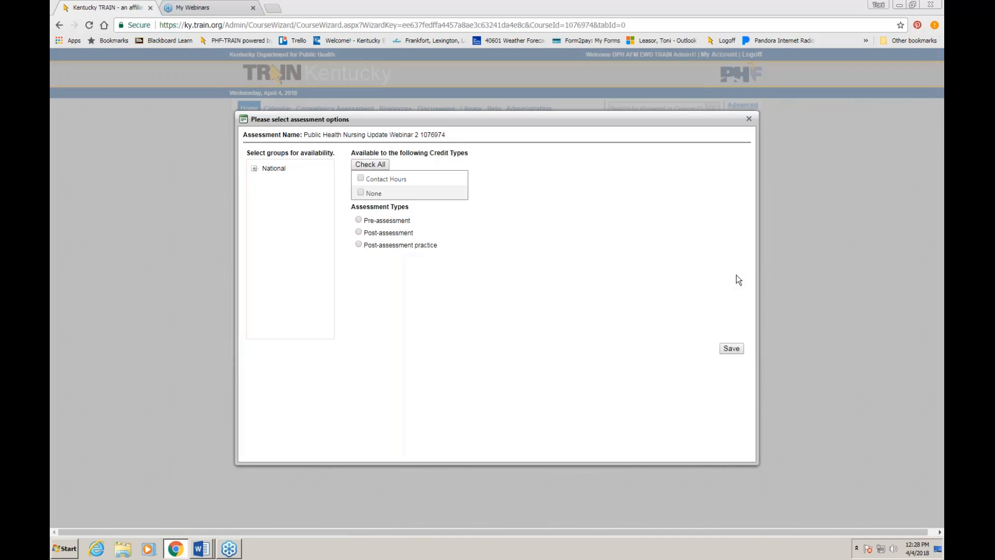
click(368, 165)
click(381, 234)
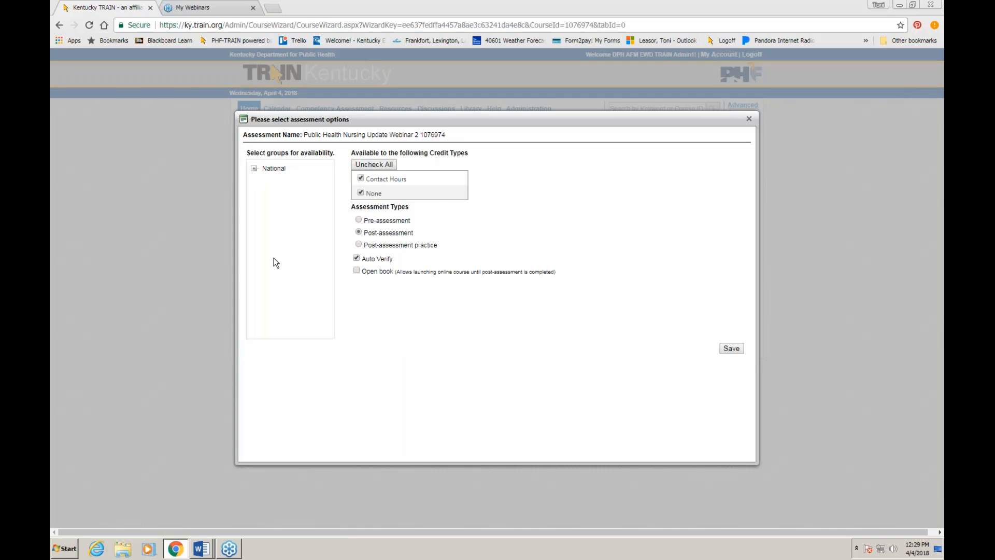
scroll(285, 265, down, 3)
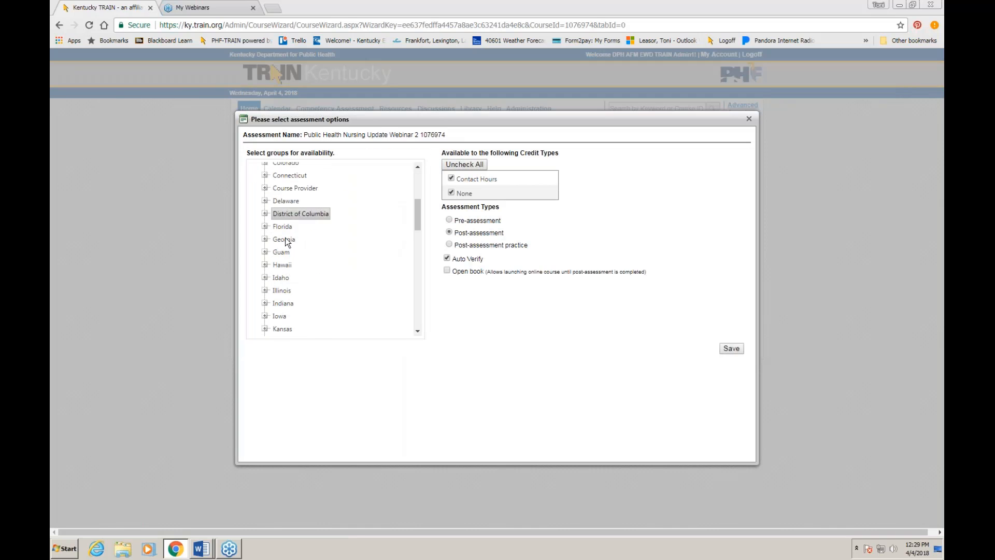
scroll(285, 241, down, 1)
click(286, 288)
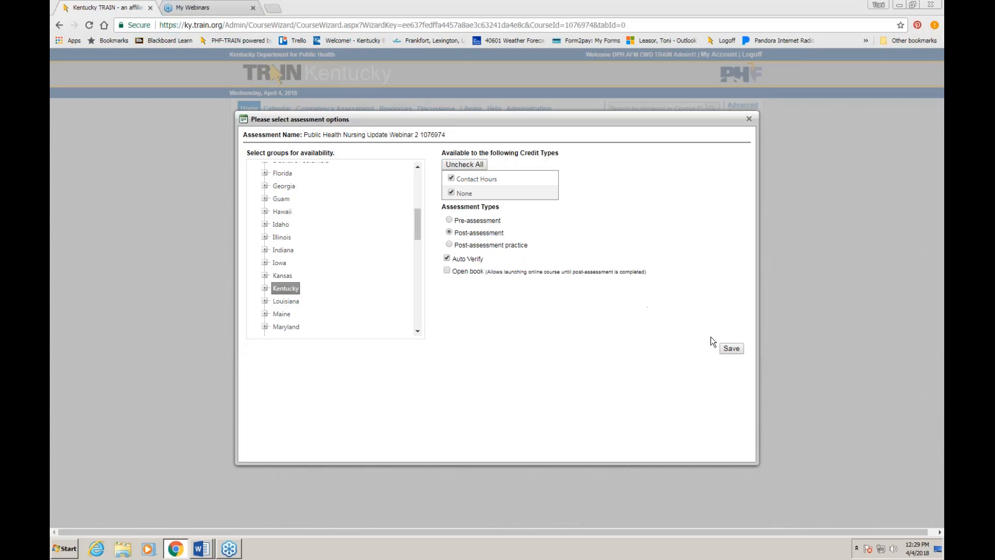
click(730, 350)
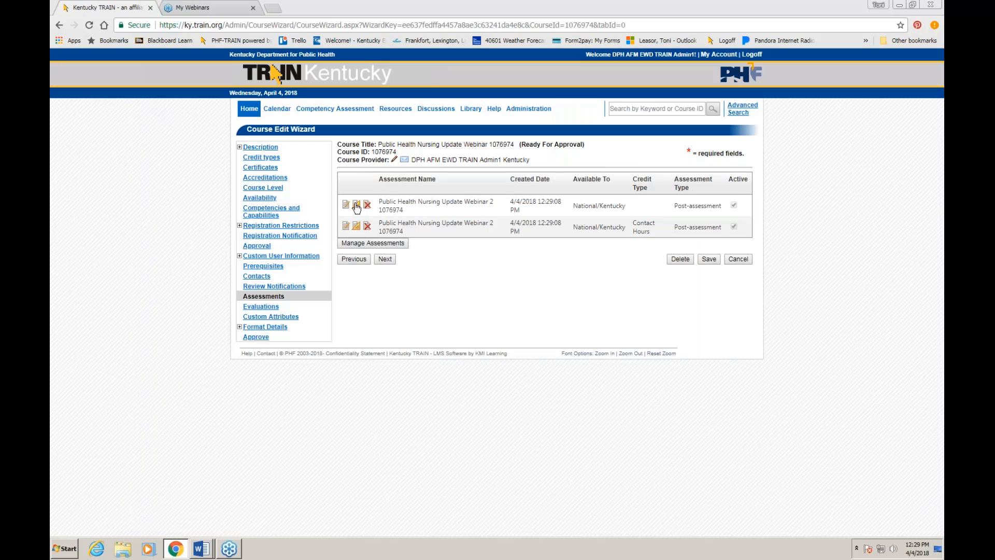
Step: Review the attributes, visibility groups, question list and maximal available score of the first assigned Webinar 2 assessment, and save it
click(356, 205)
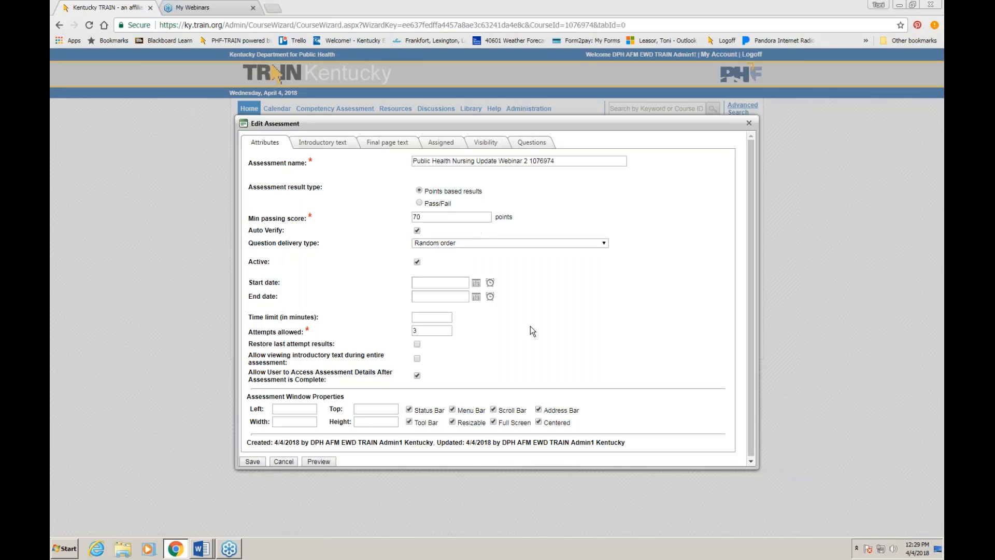
click(434, 218)
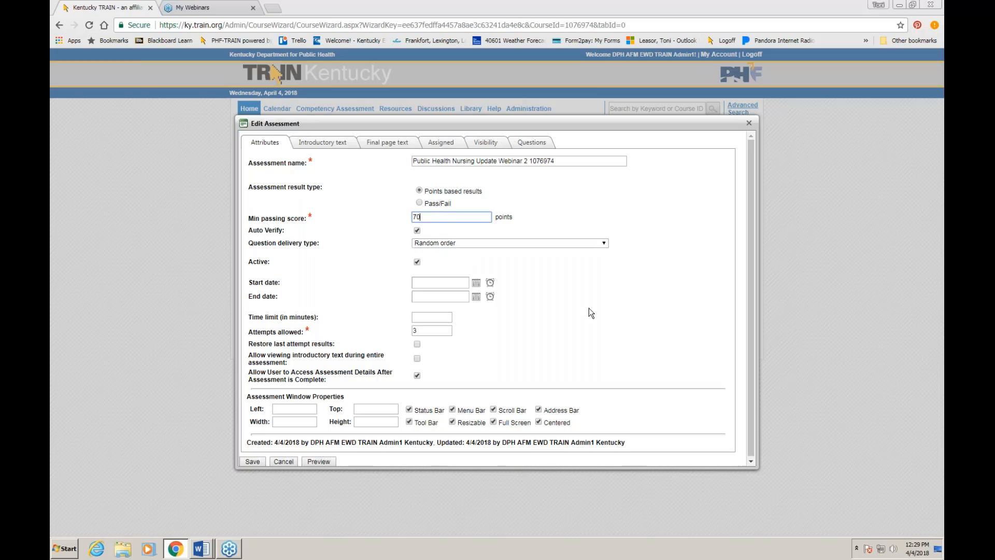
click(486, 142)
scroll(363, 228, down, 2)
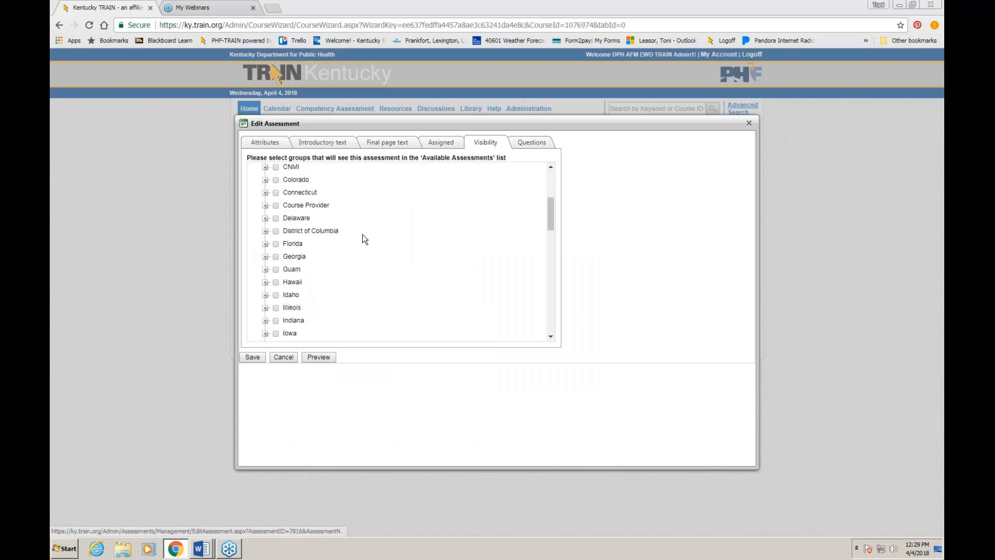
scroll(362, 238, down, 3)
click(537, 148)
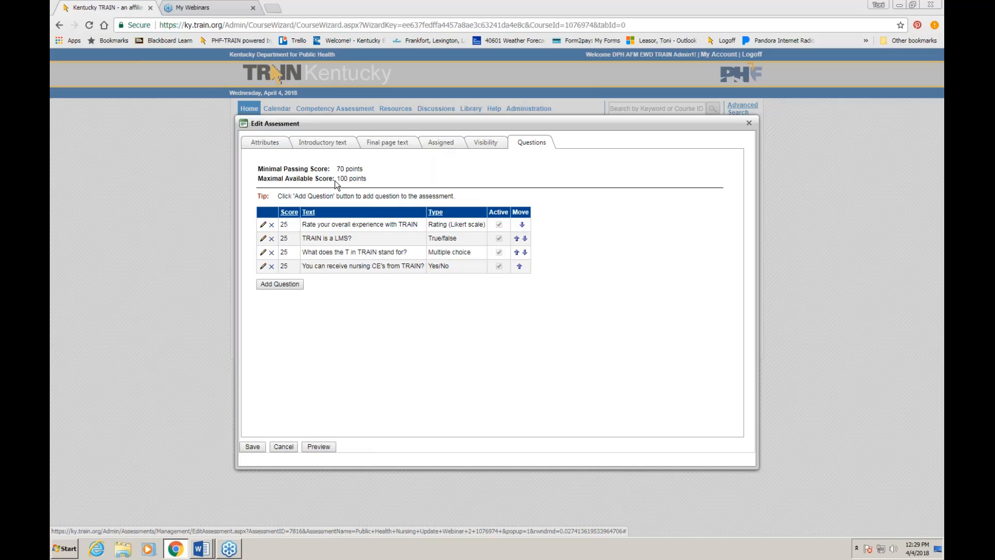
drag(336, 179, 376, 178)
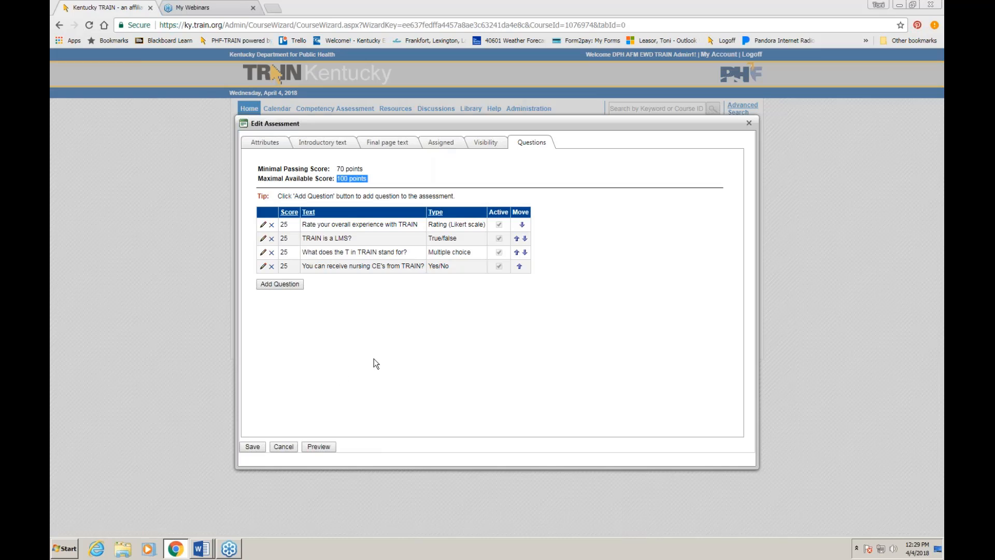
click(267, 411)
click(252, 447)
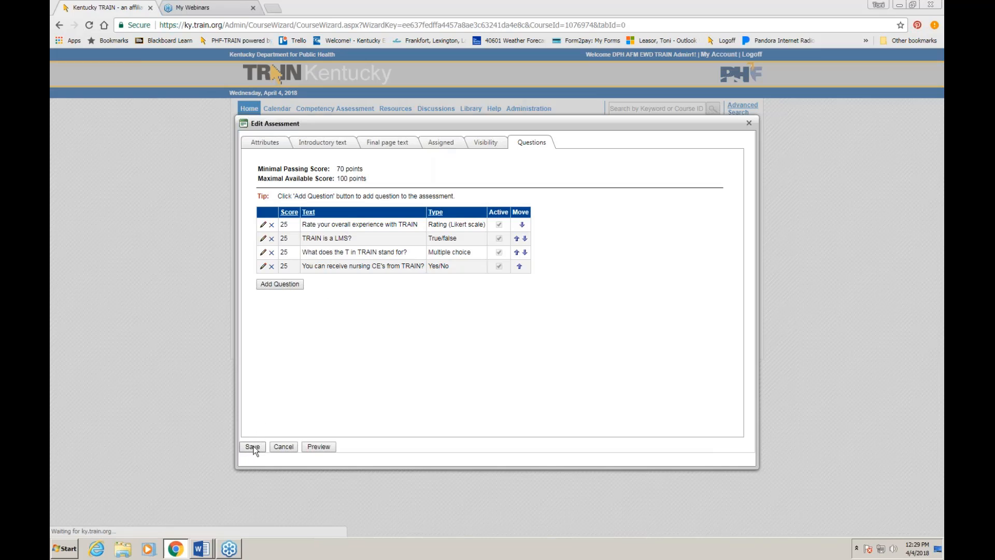